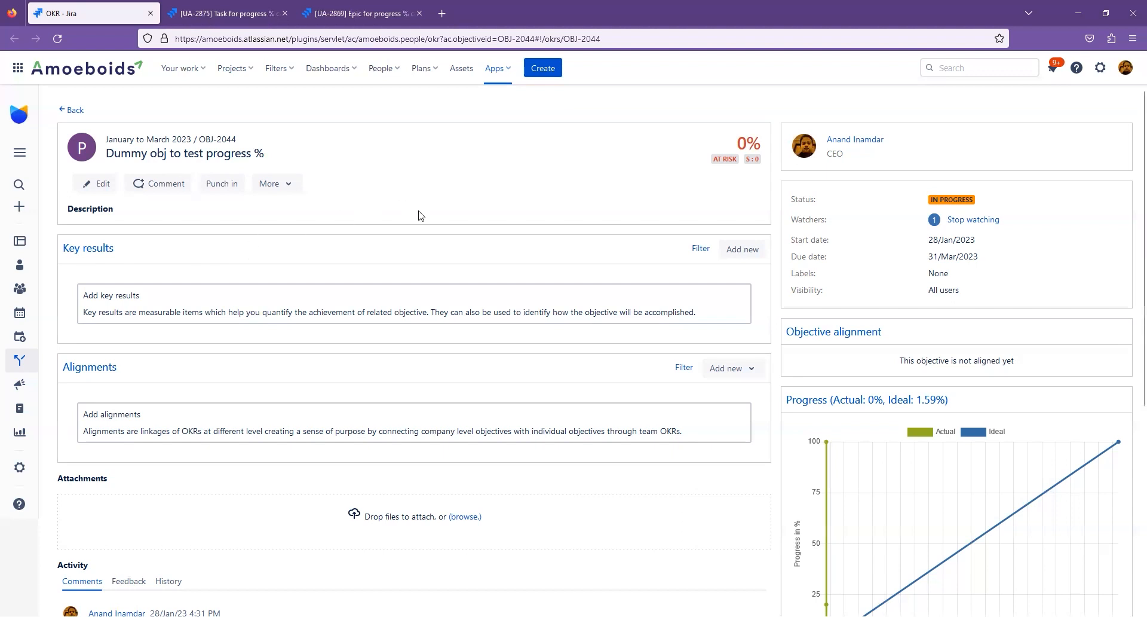
Step: Add Jira issue UA-2875 as a key result with weight 5, finding it with the query "id = UA-2875"
click(741, 257)
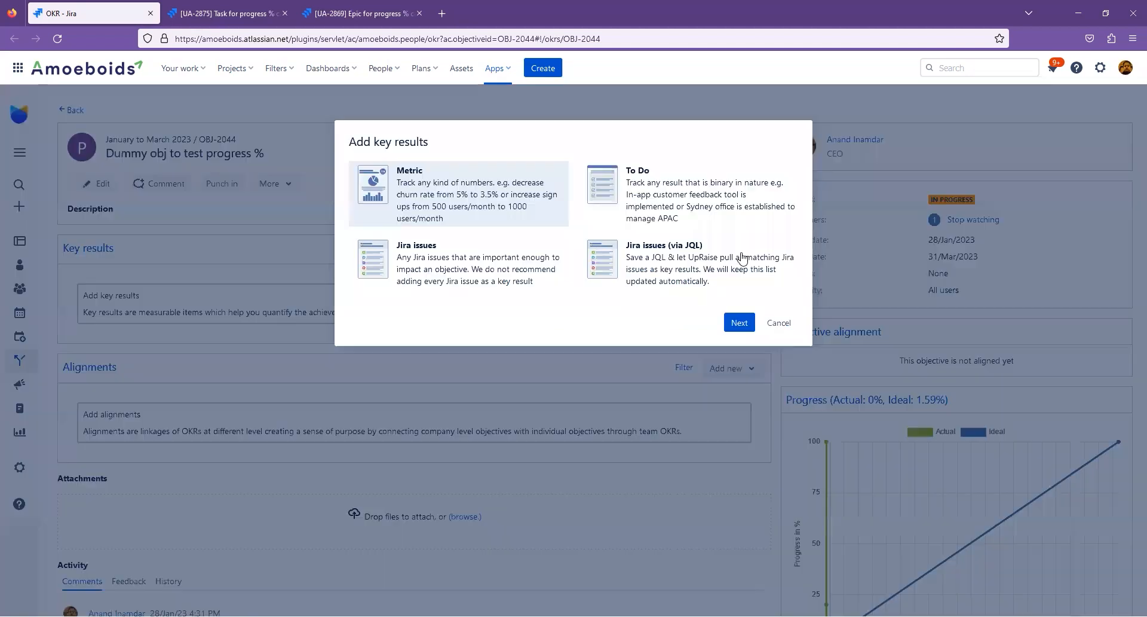
click(461, 265)
click(739, 323)
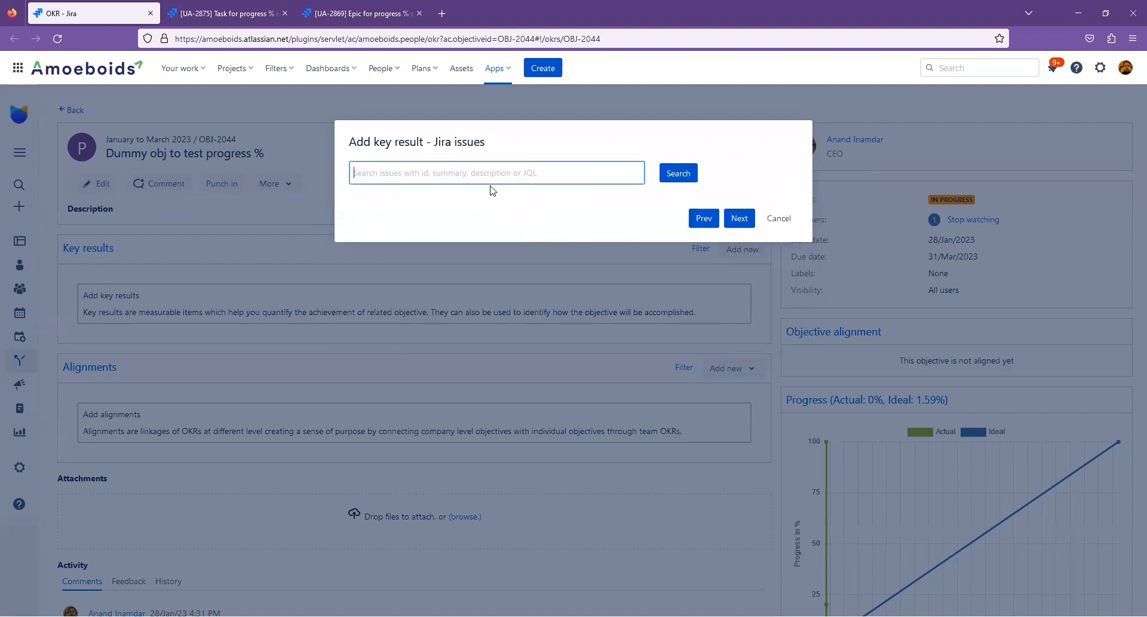
text(id = UA-2875)
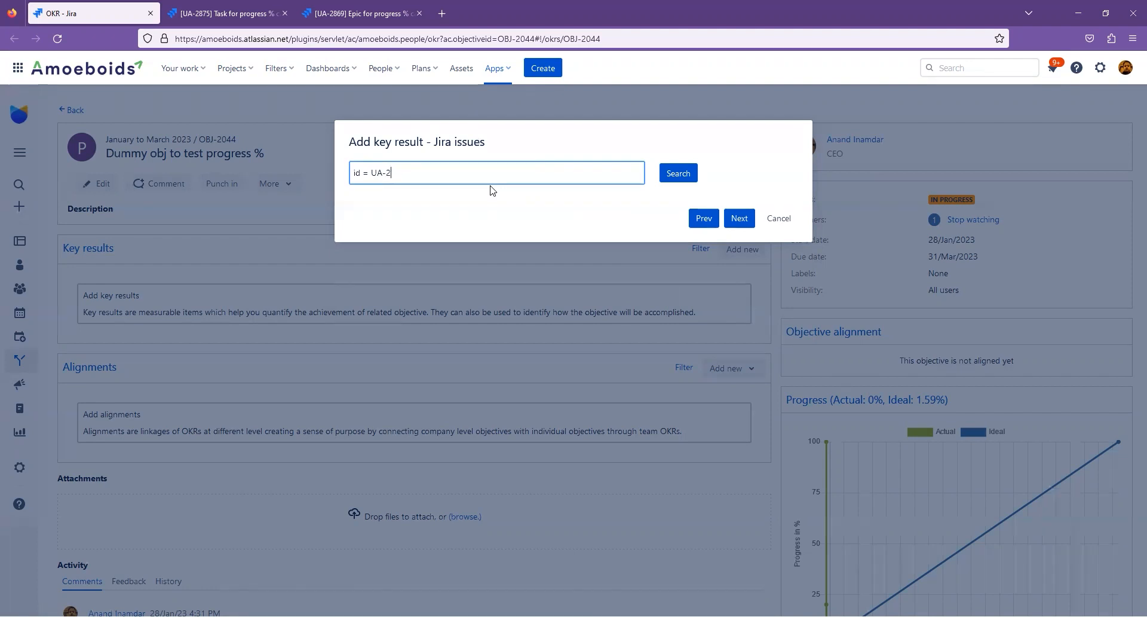
click(667, 173)
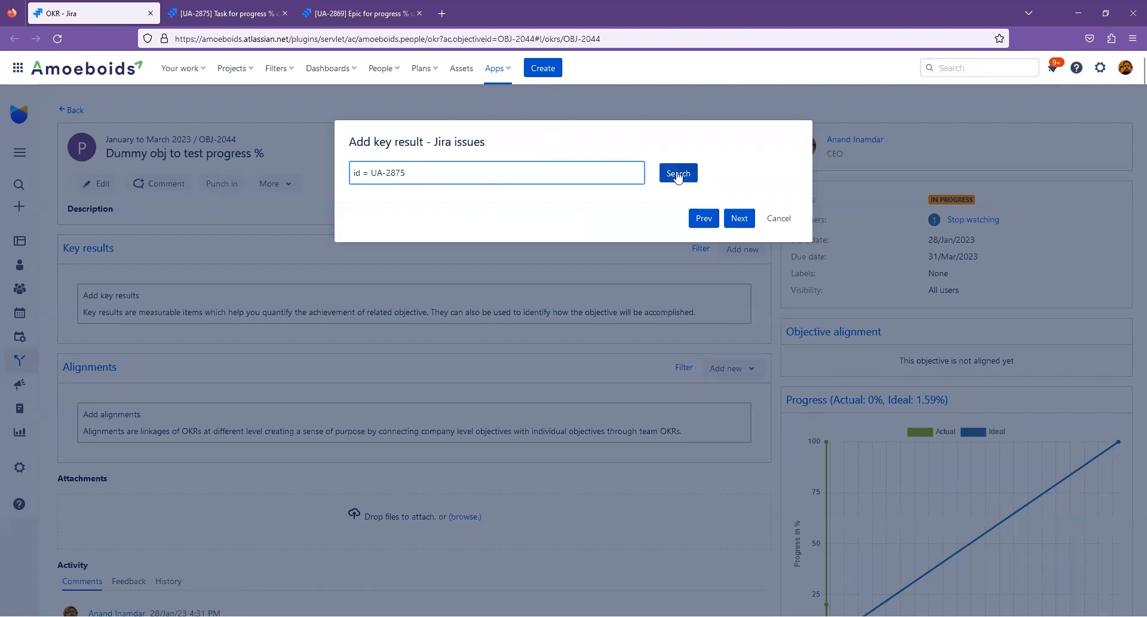
click(356, 227)
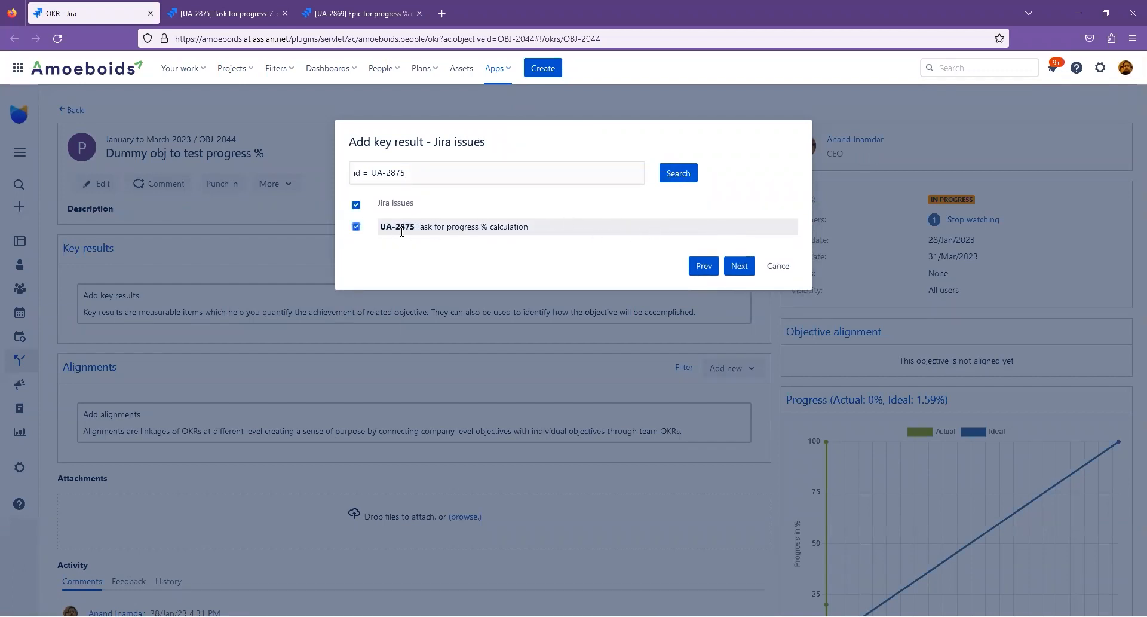
click(739, 265)
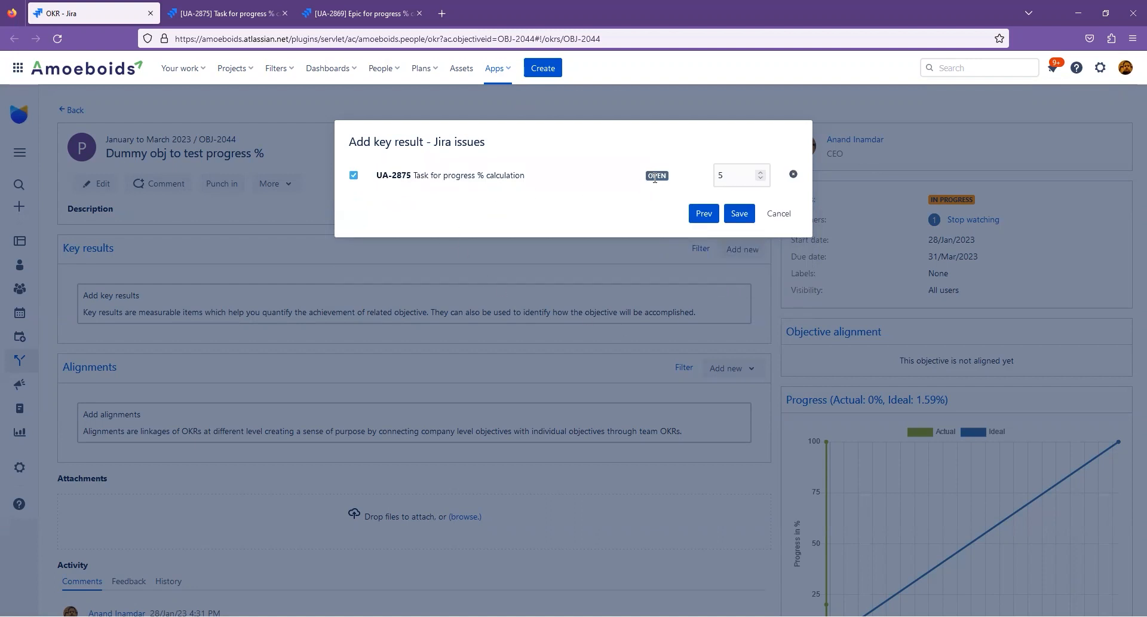
click(737, 213)
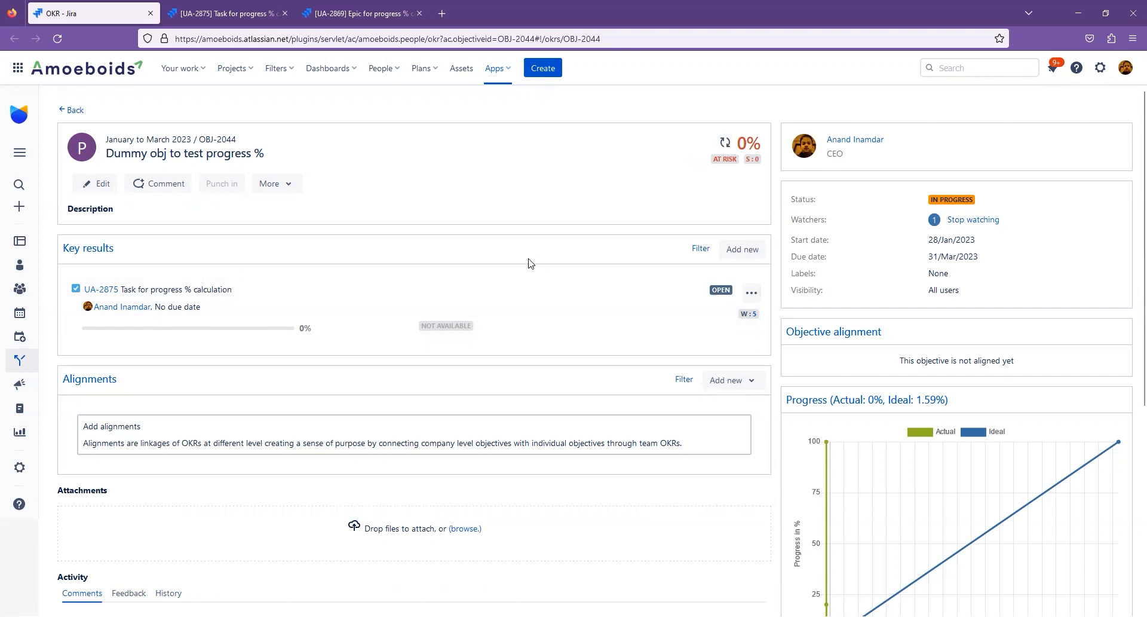
Step: Refresh task UA-2875 and examine its linked objectives in the UpRaise details, then return to the issue fields
click(195, 11)
click(220, 38)
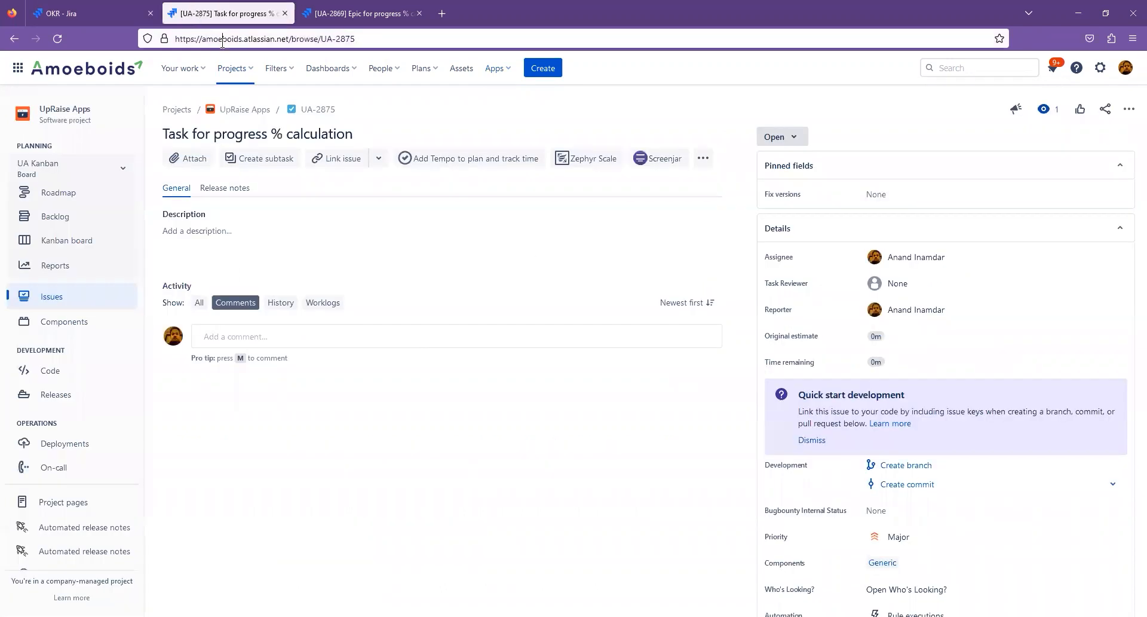
click(459, 444)
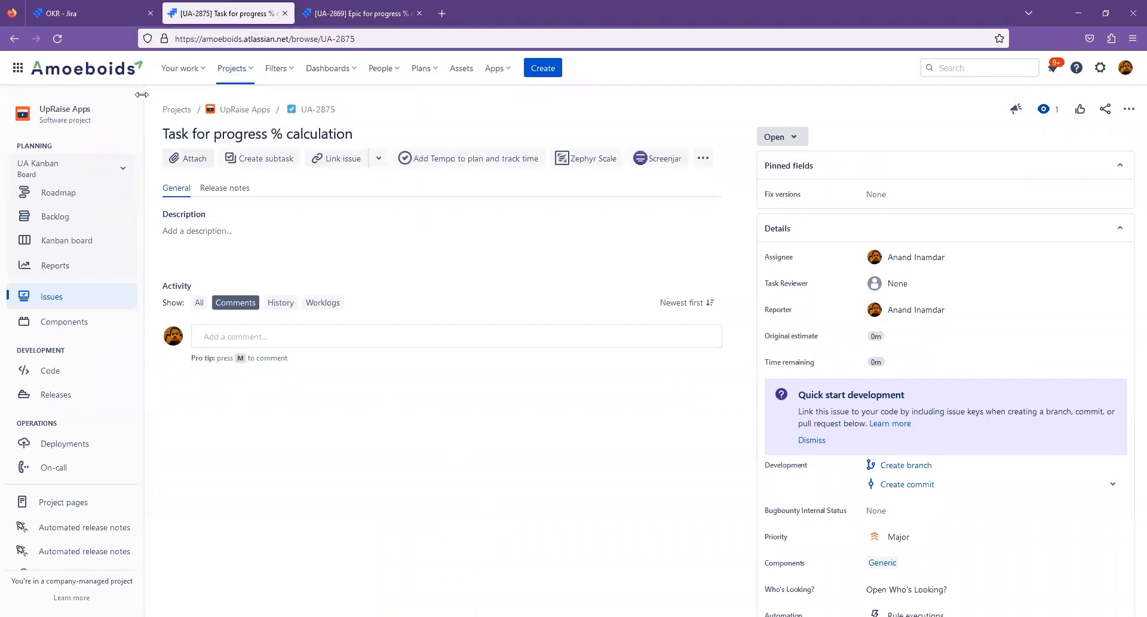
click(57, 39)
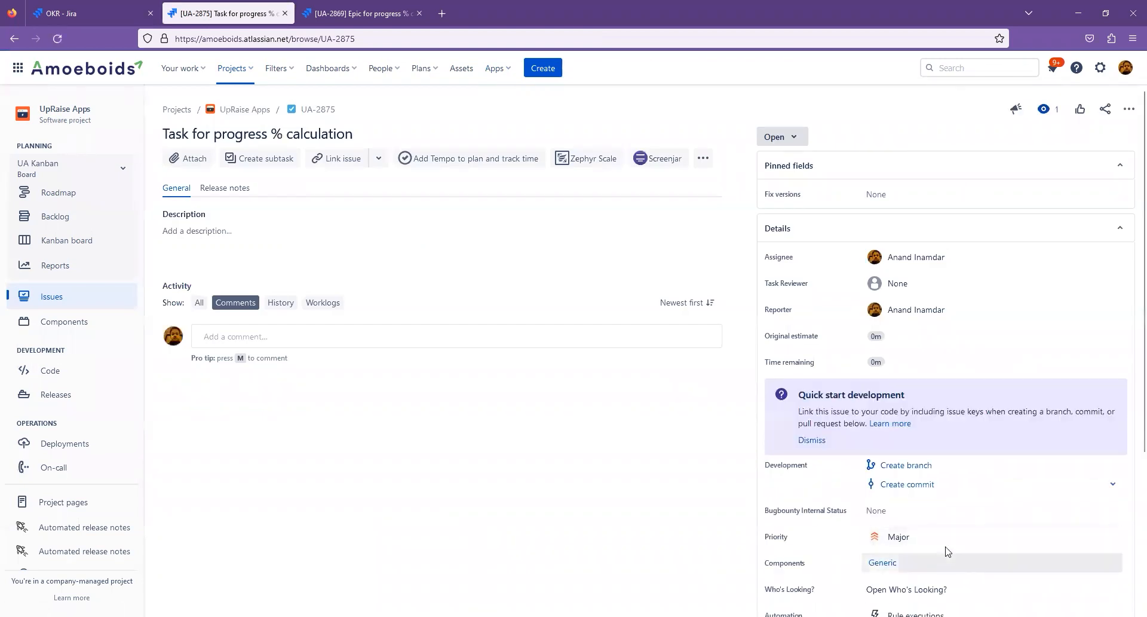
scroll(936, 516, down, 3)
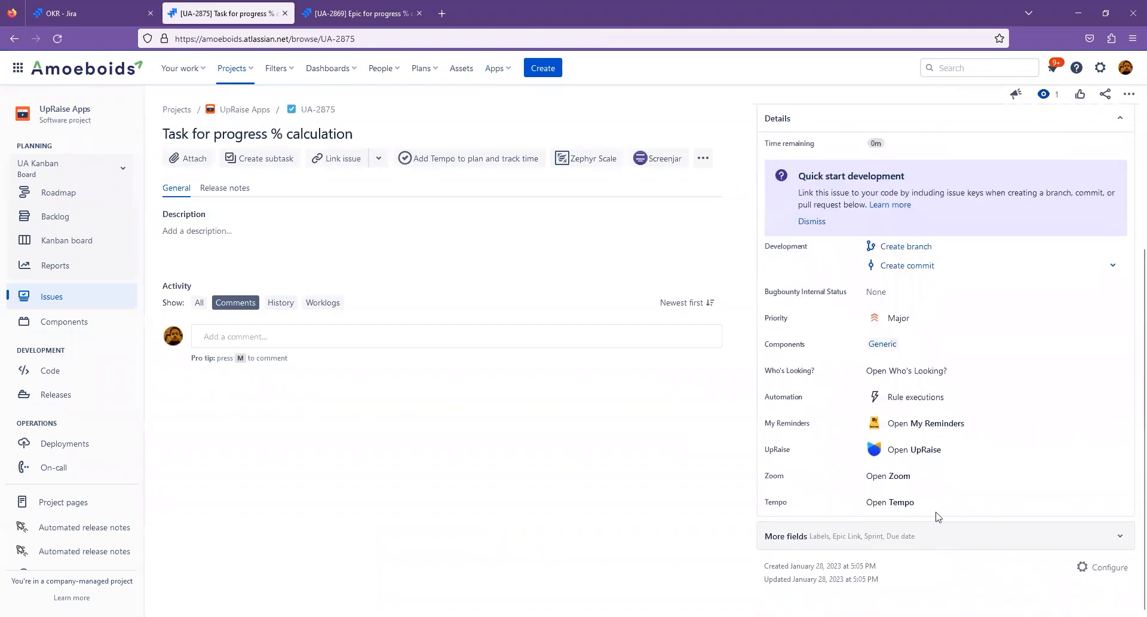
click(911, 449)
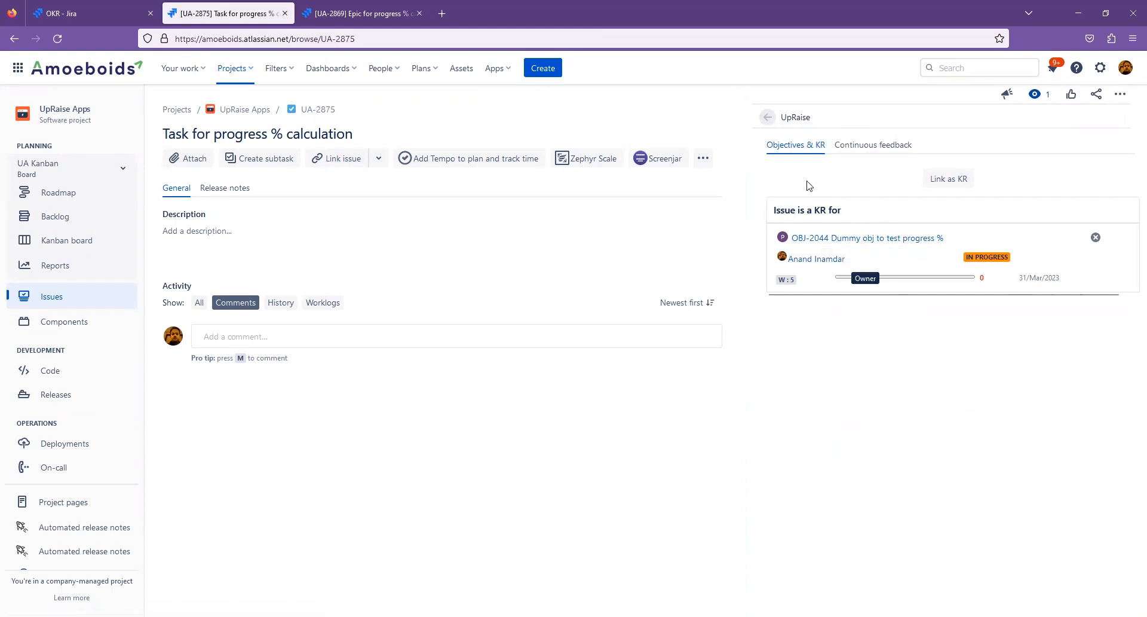
click(768, 117)
scroll(996, 409, up, 4)
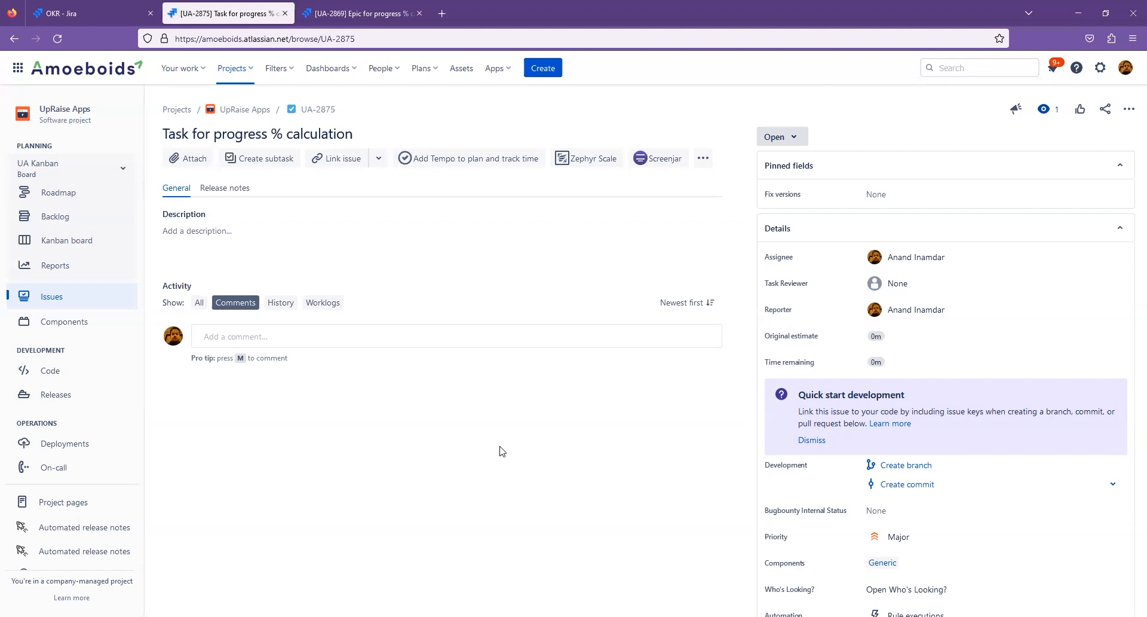
Step: View the workflow of task UA-2875 and examine the transitions between its statuses
click(775, 139)
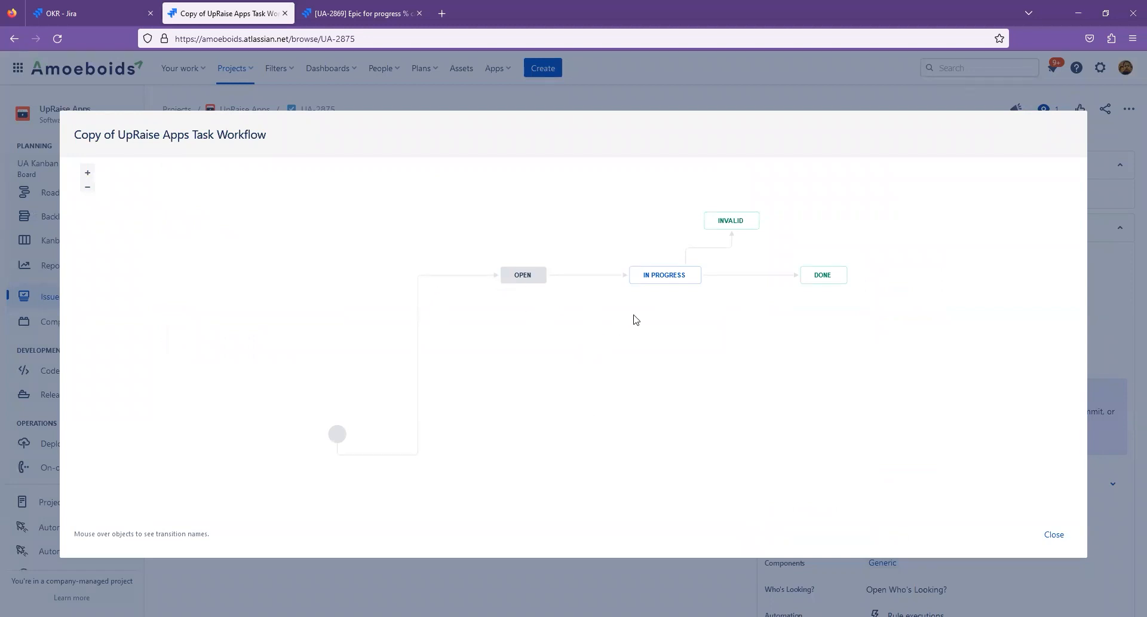
mouse_move(780, 277)
mouse_move(714, 250)
click(1060, 535)
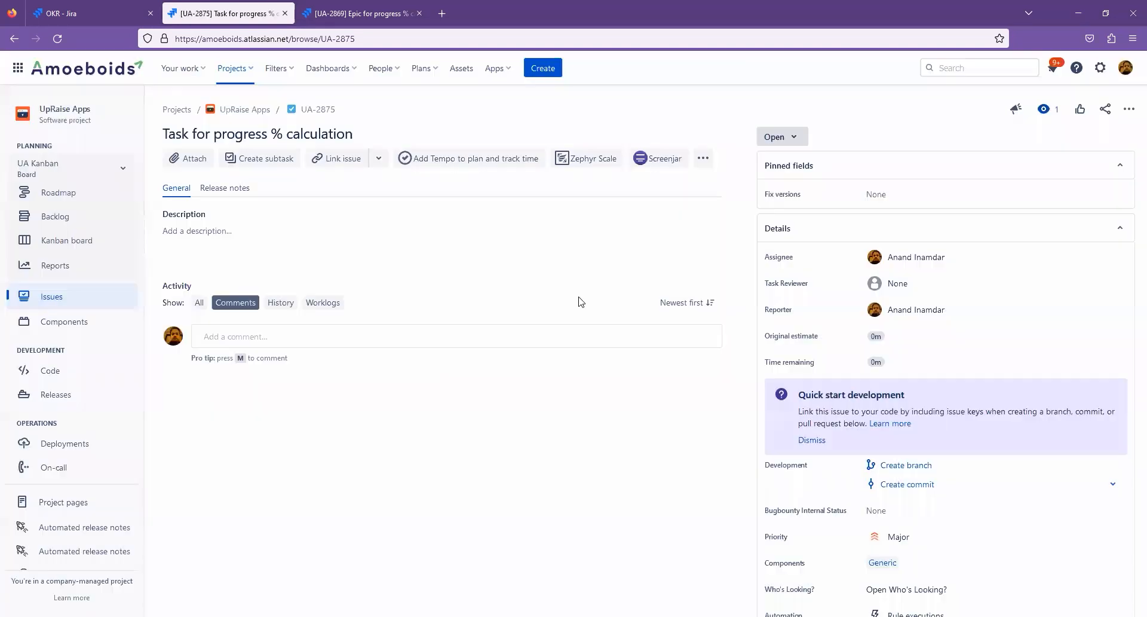
Step: Move task UA-2875 to In Progress, and recalculate and reload the progress of objective OBJ-2044
click(777, 137)
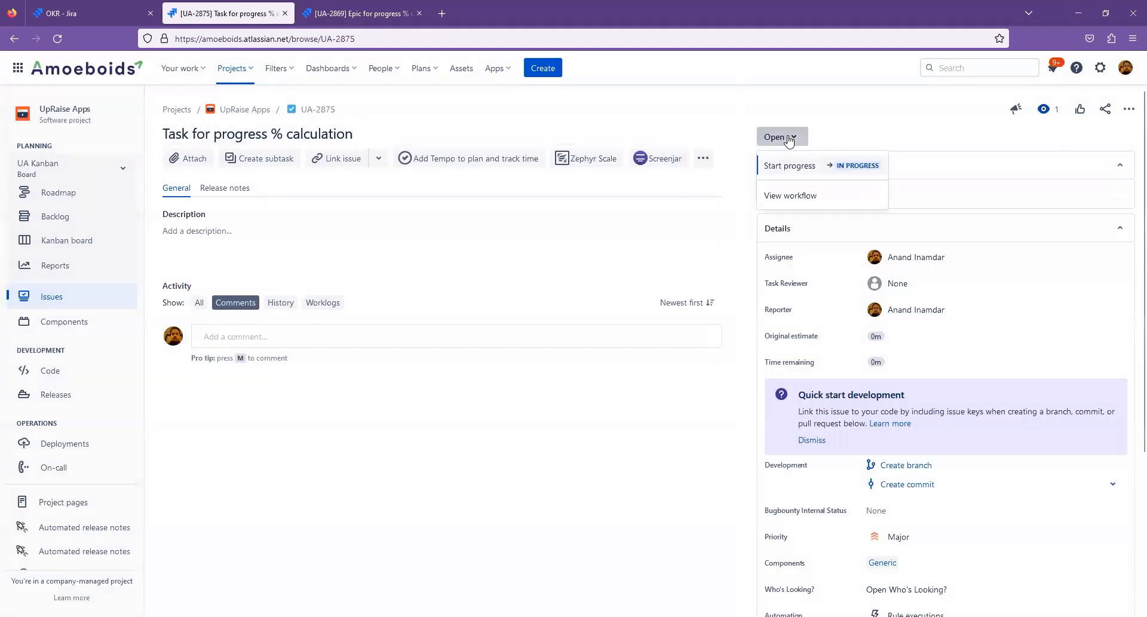
click(796, 168)
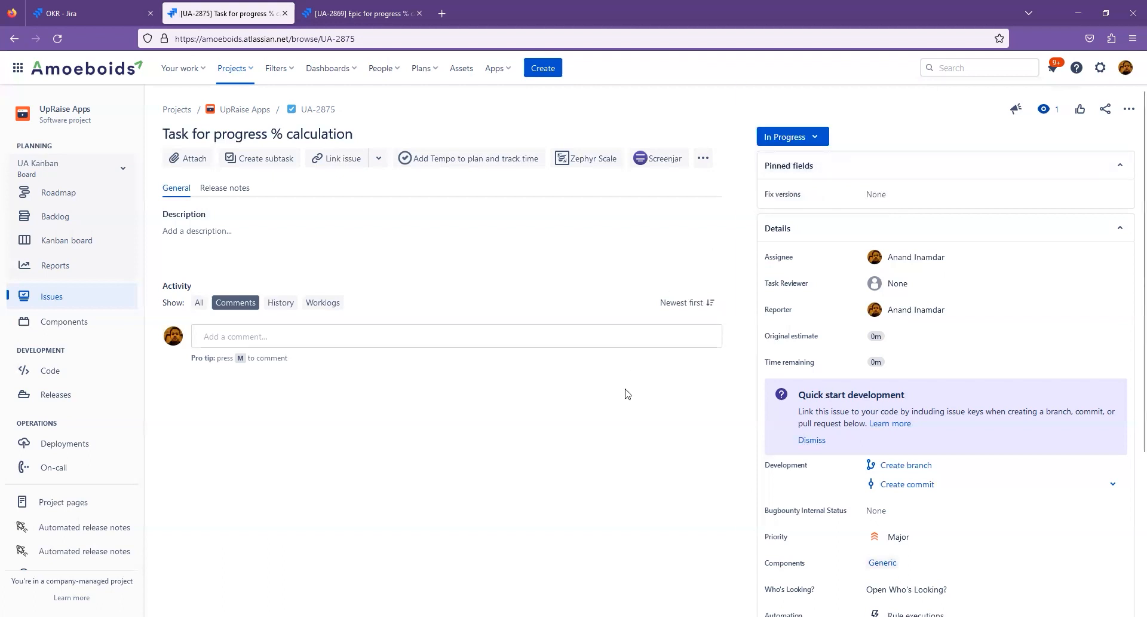
click(75, 12)
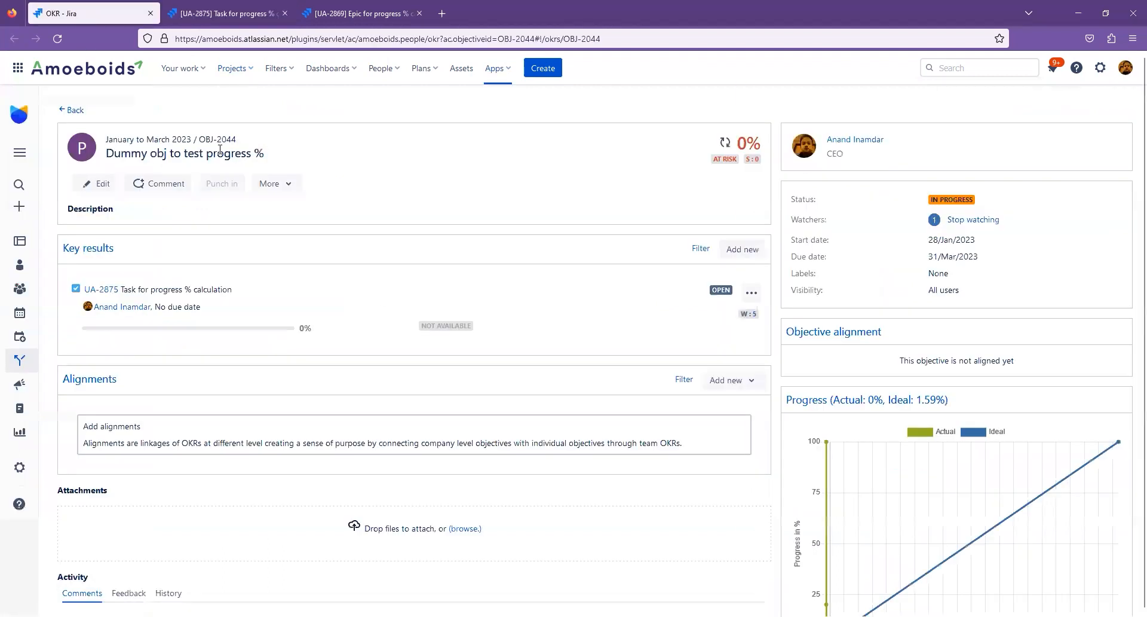
click(725, 143)
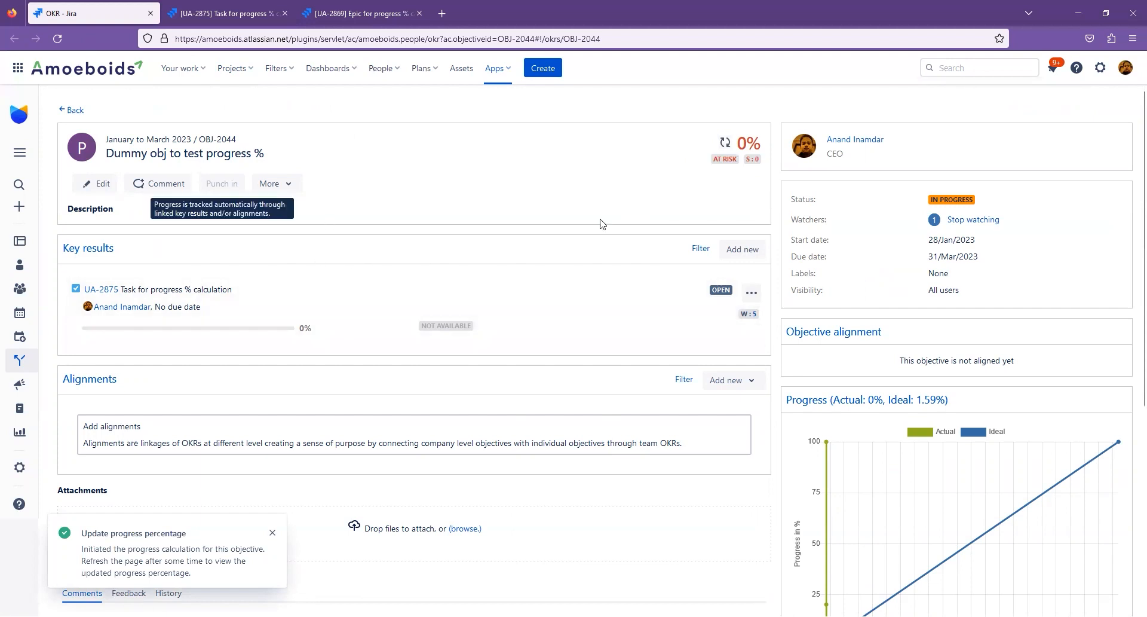
click(58, 39)
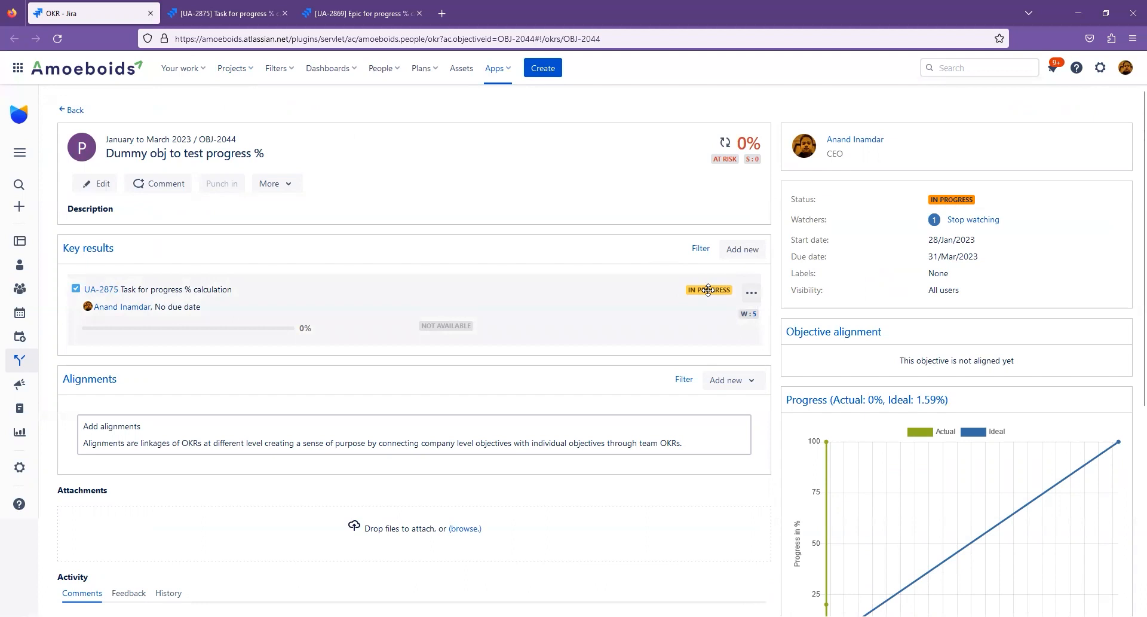
Step: Mark task UA-2875 as done, check its resolution, and reload objective OBJ-2044
click(240, 21)
click(794, 139)
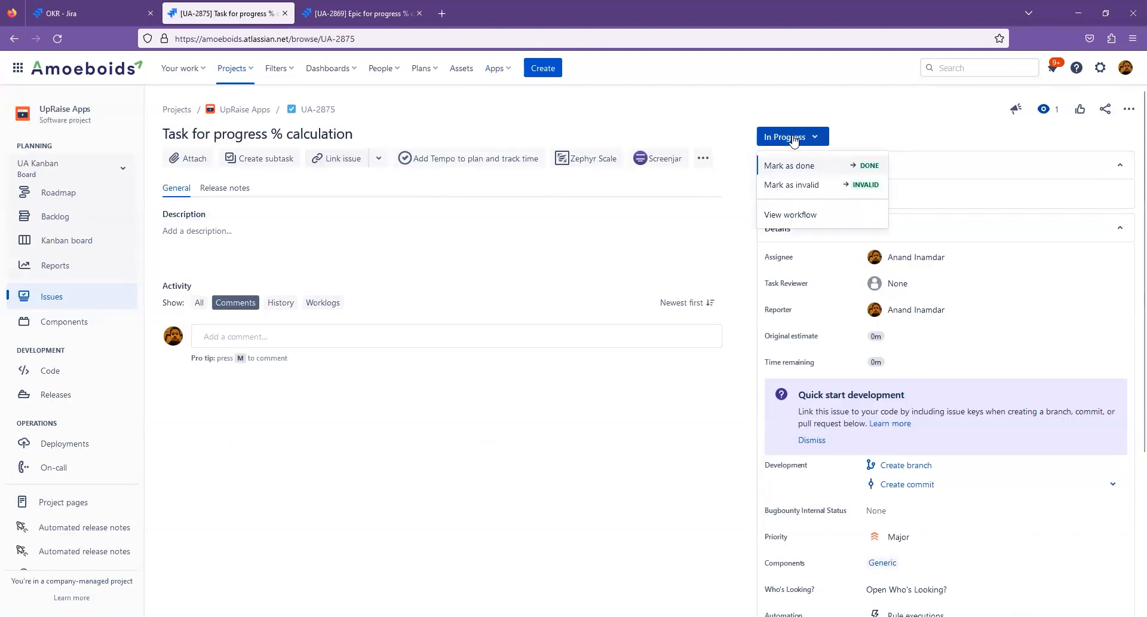
click(800, 169)
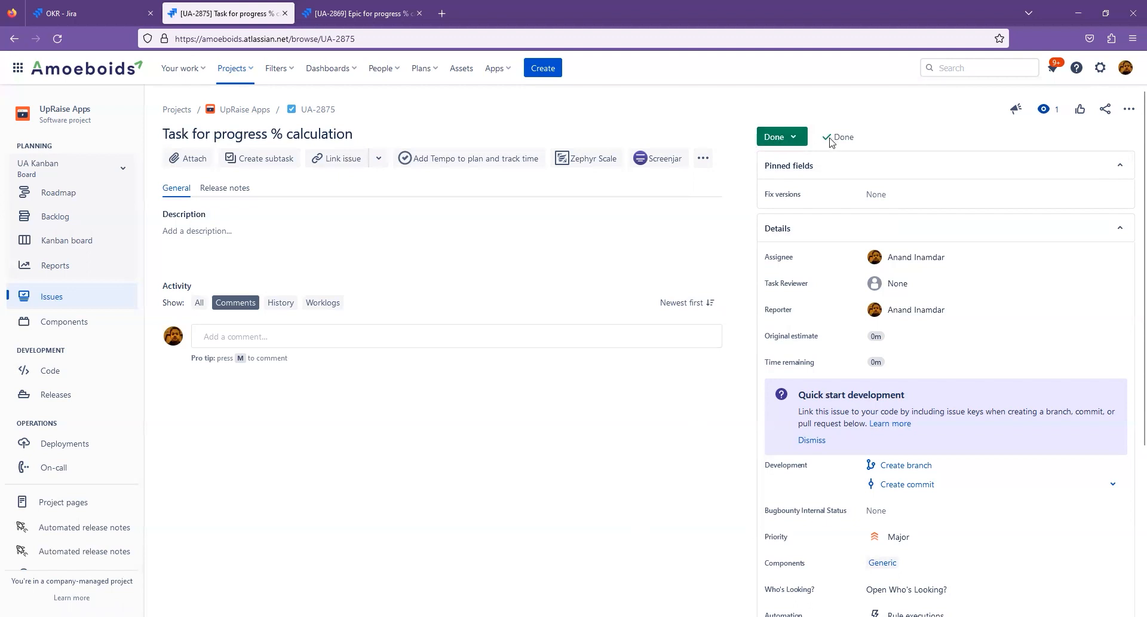
mouse_move(835, 138)
mouse_down()
mouse_move(870, 140)
mouse_move(842, 131)
mouse_up()
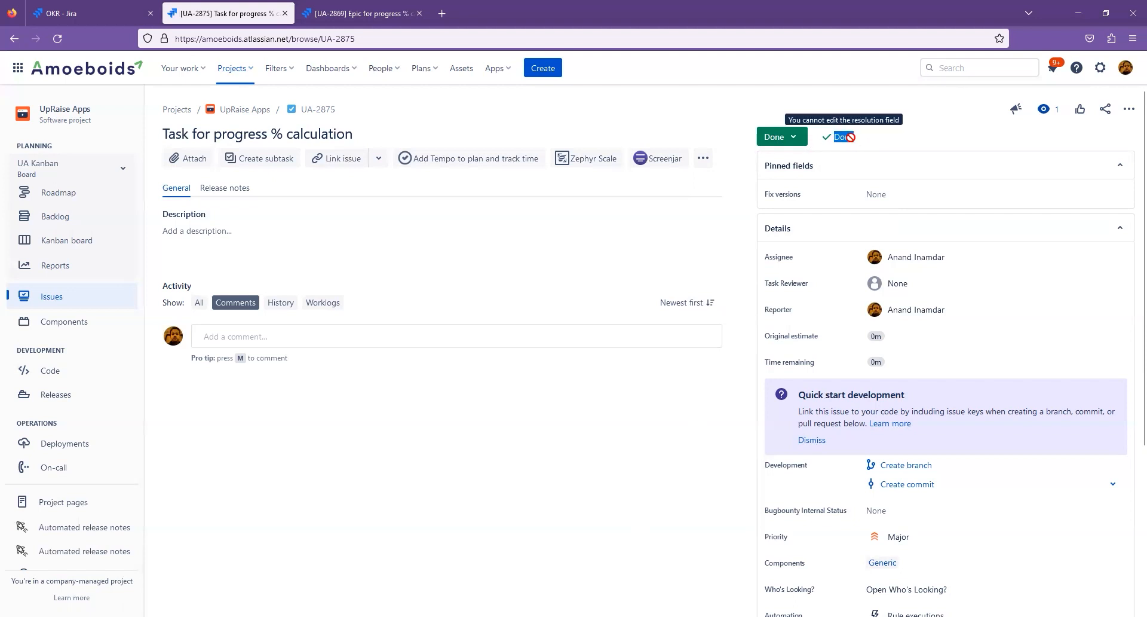
click(849, 137)
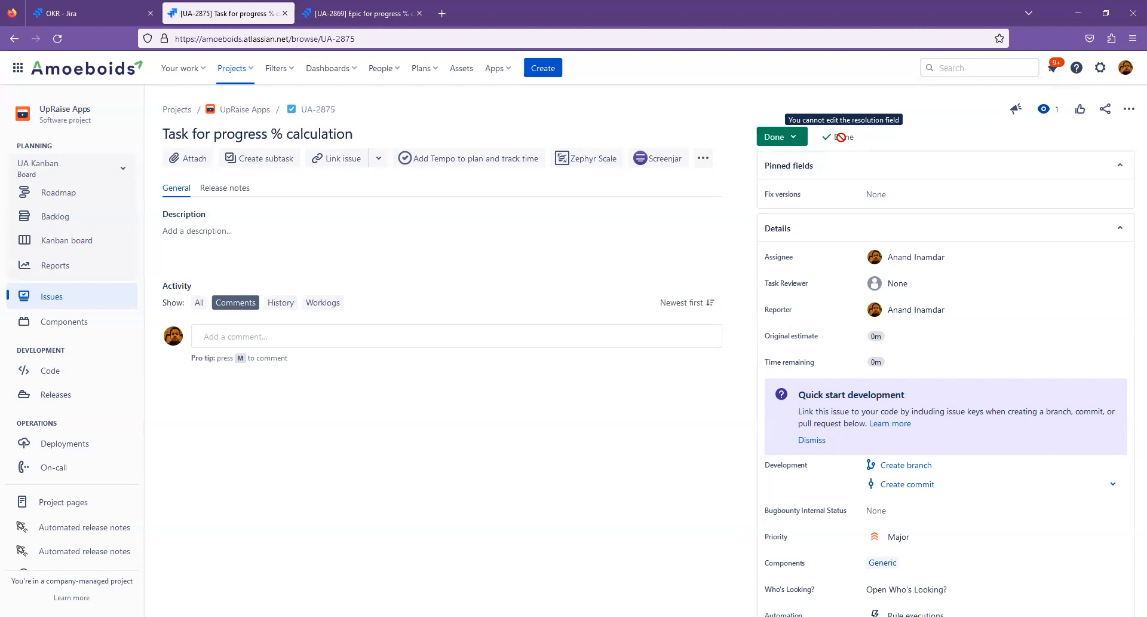
click(77, 14)
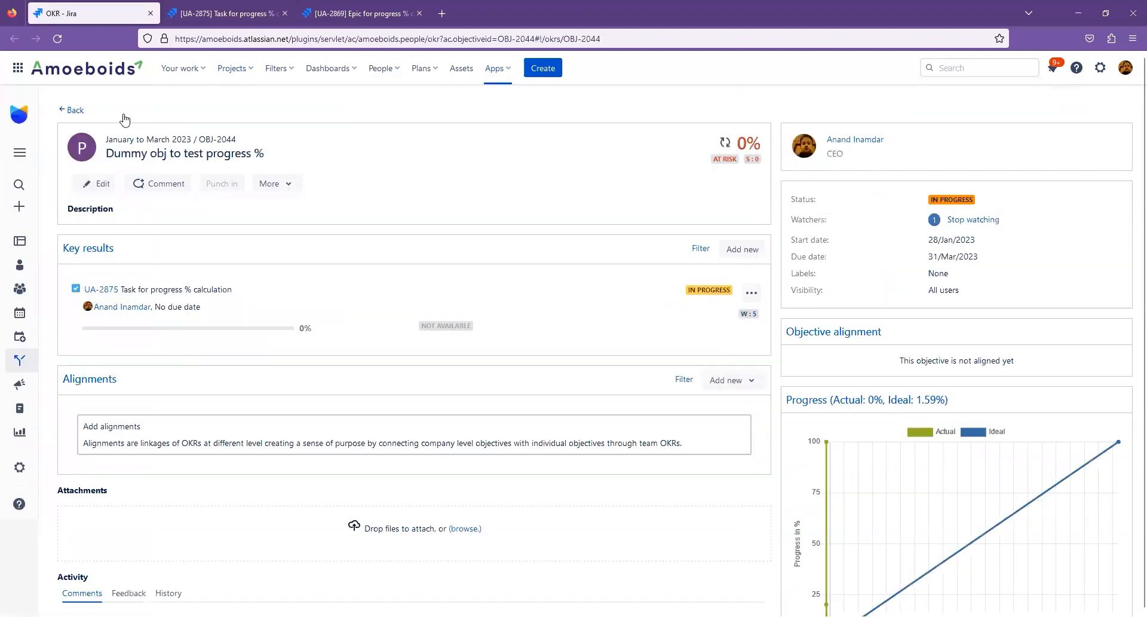
click(57, 38)
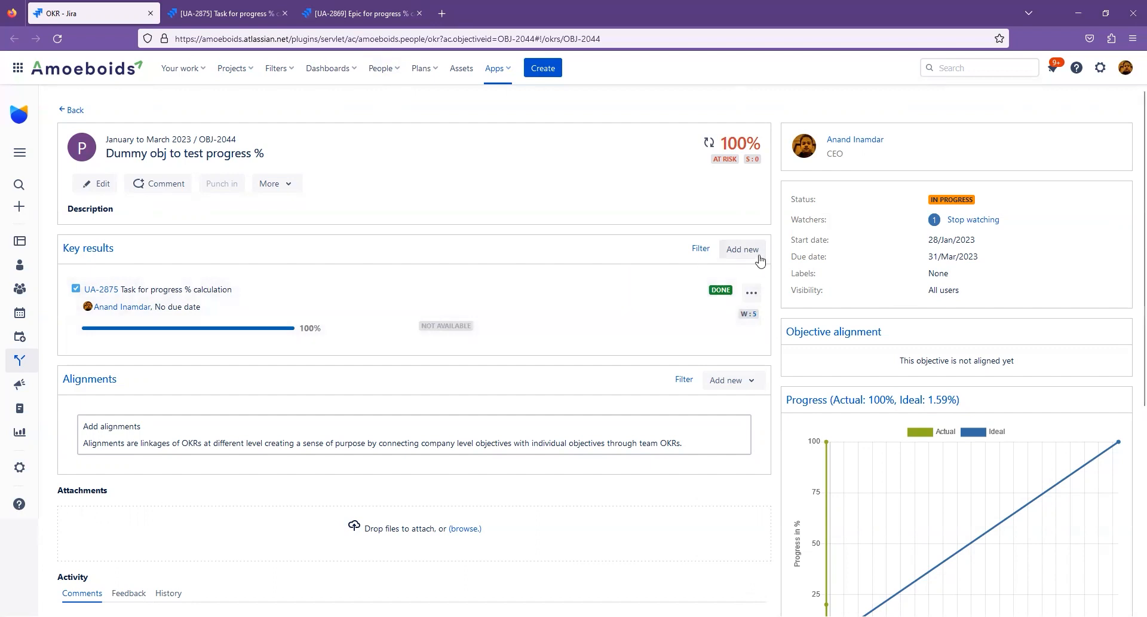
Step: Add Jira epic UA-2869 as a key result with weight 5, finding it with the query "id = UA-2869"
click(737, 251)
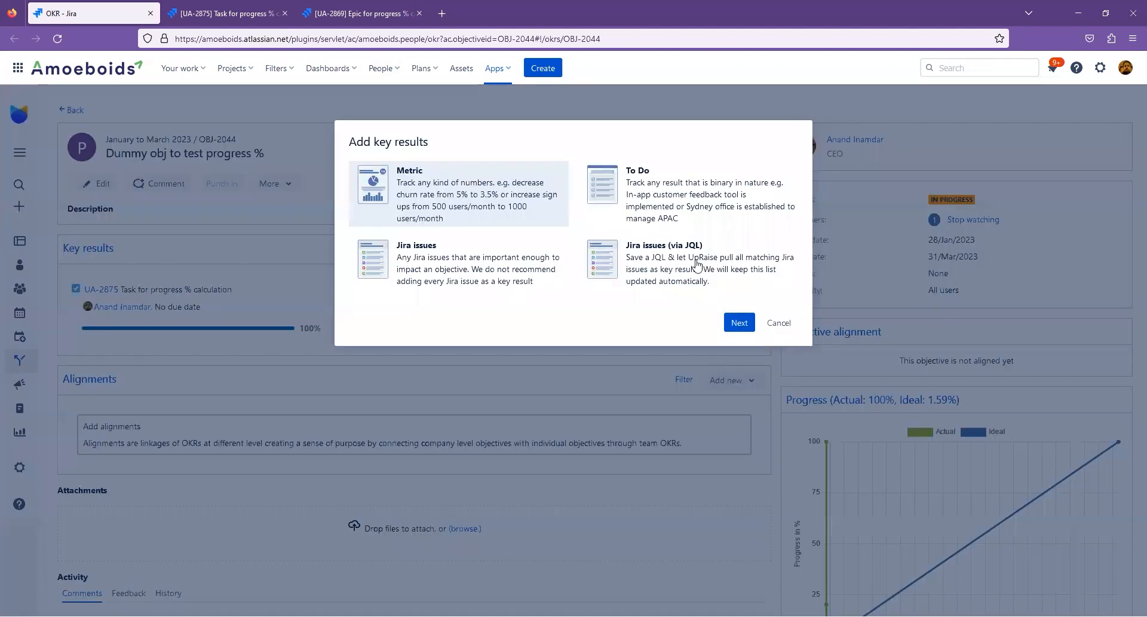
click(738, 324)
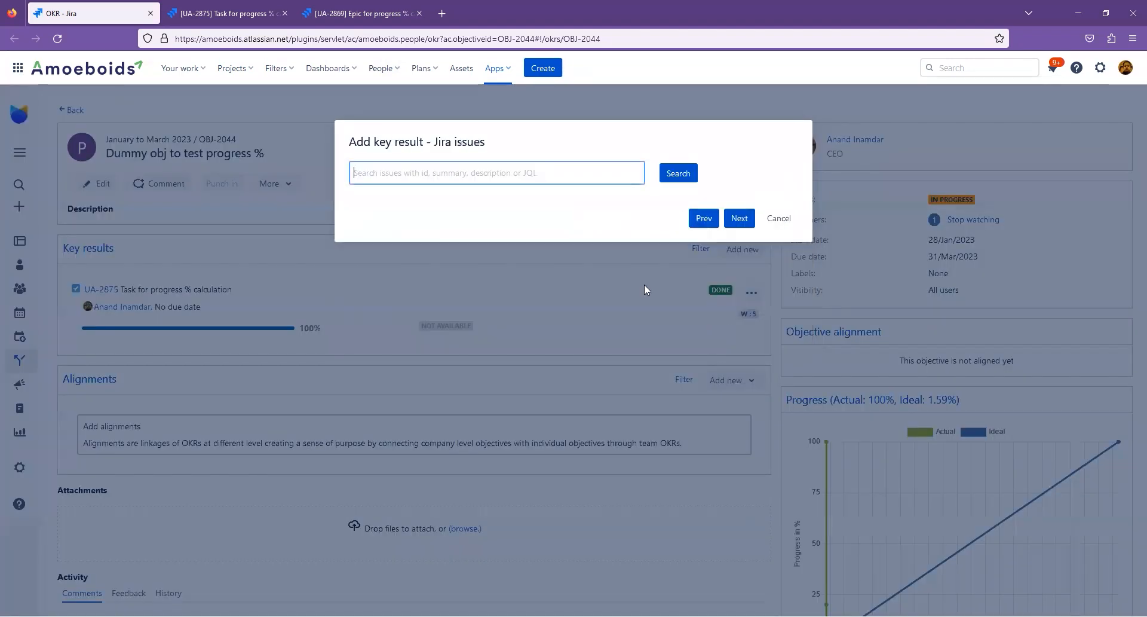
click(496, 170)
text(id = UA-2869)
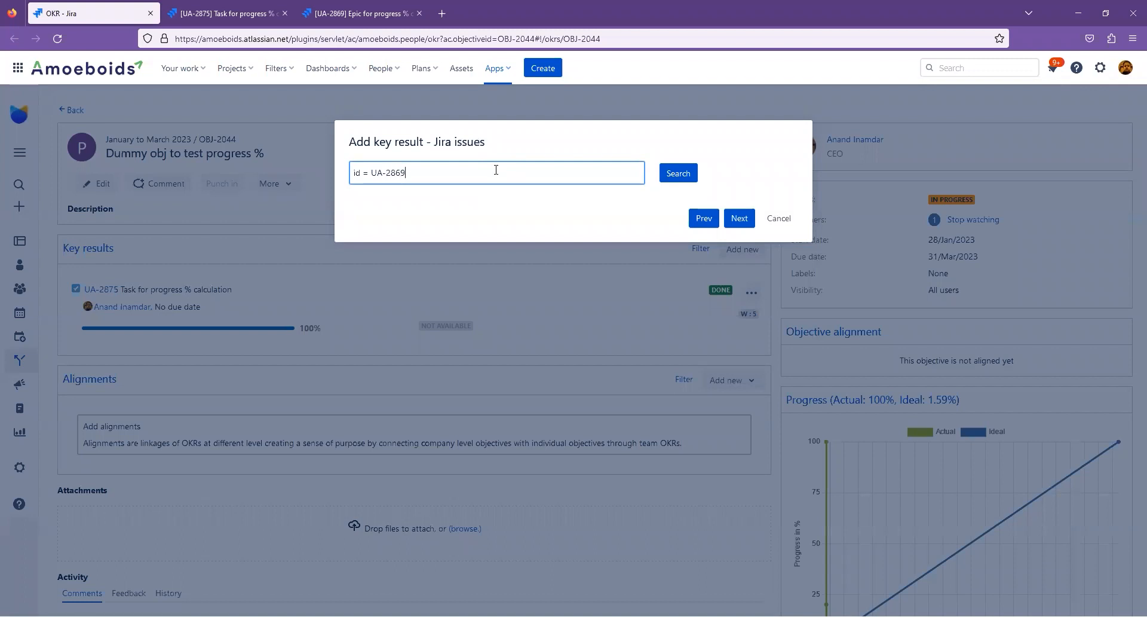
click(678, 172)
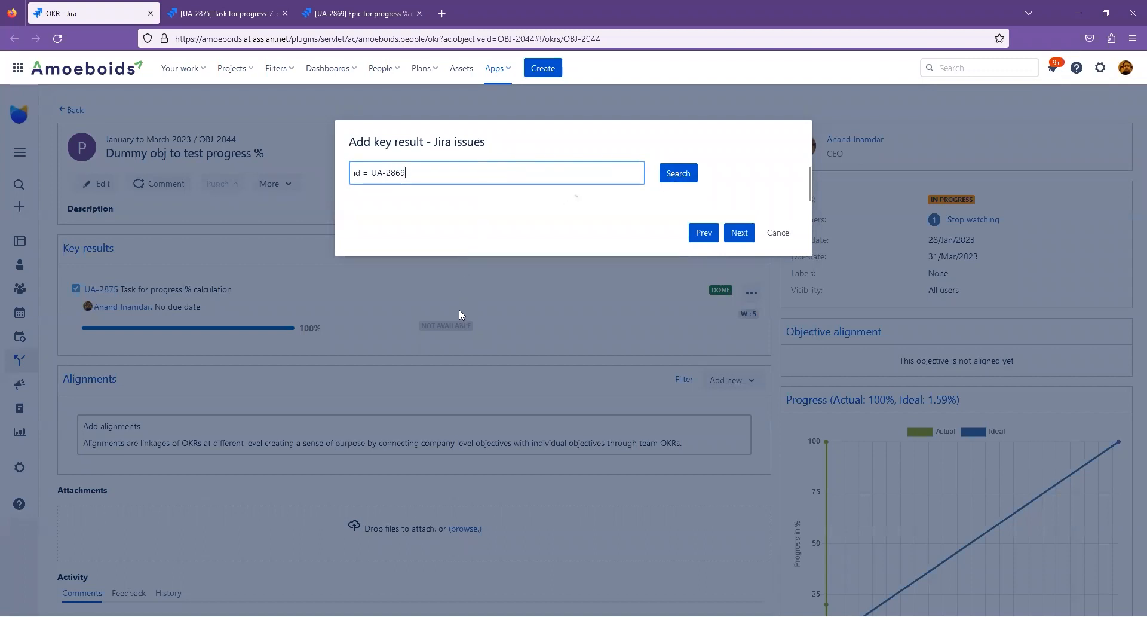
click(356, 227)
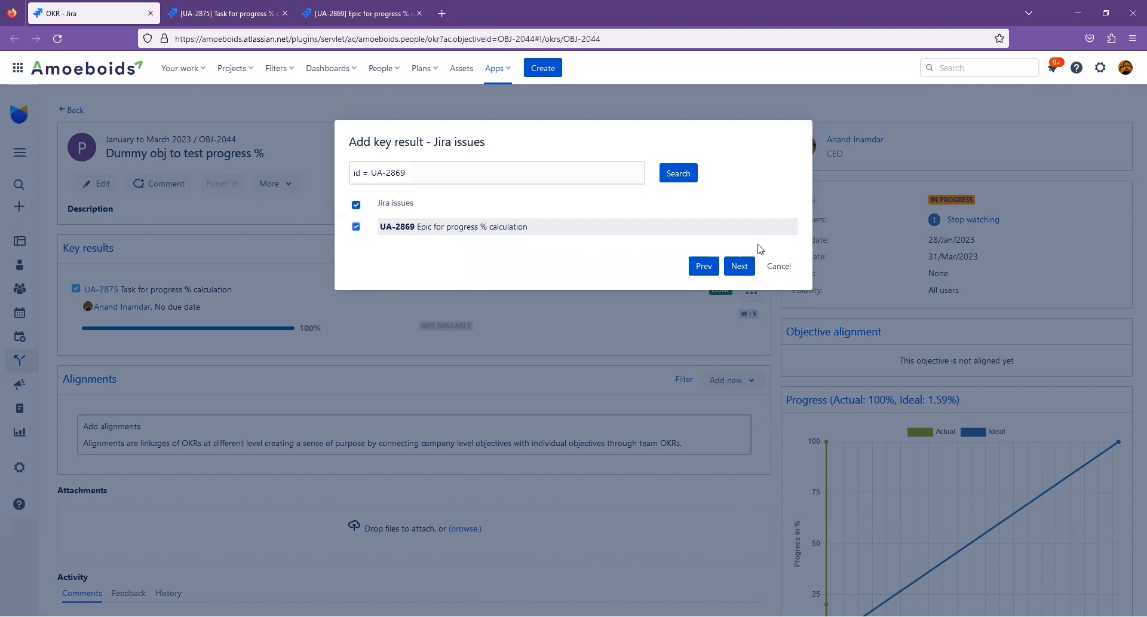
click(754, 268)
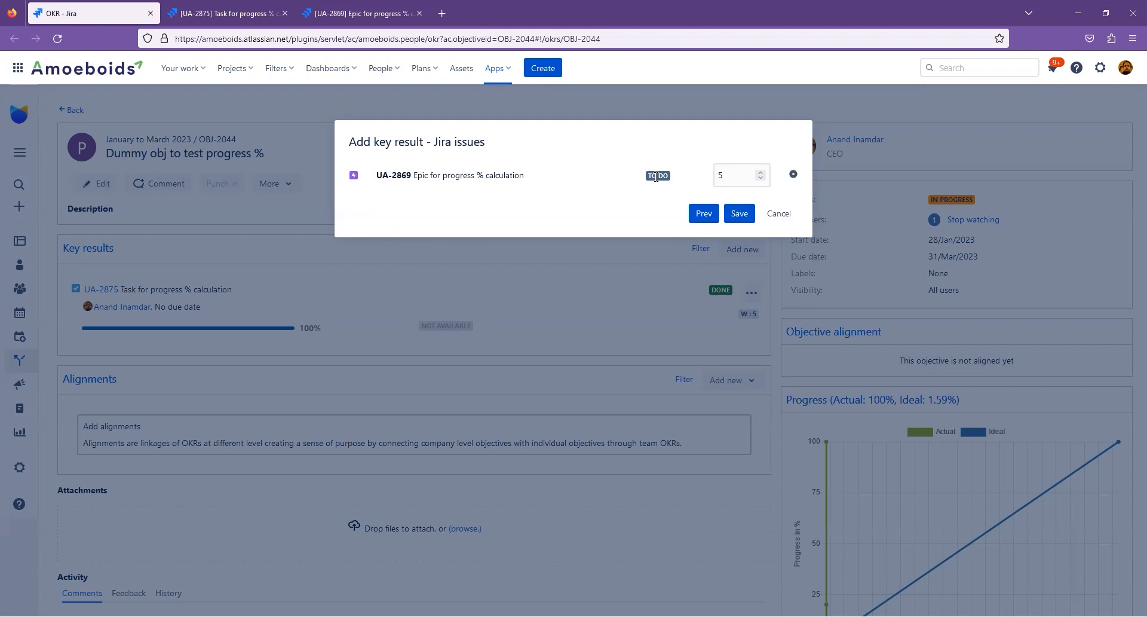
click(740, 213)
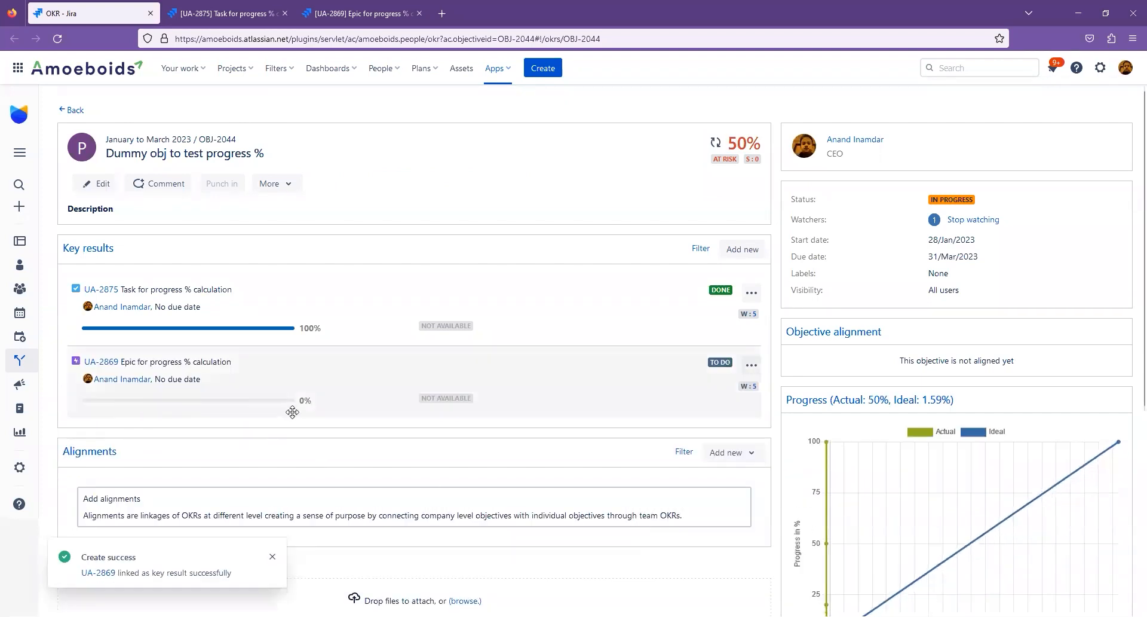
Step: Switch to epic UA-2869 and refresh it to examine its child issues
click(351, 14)
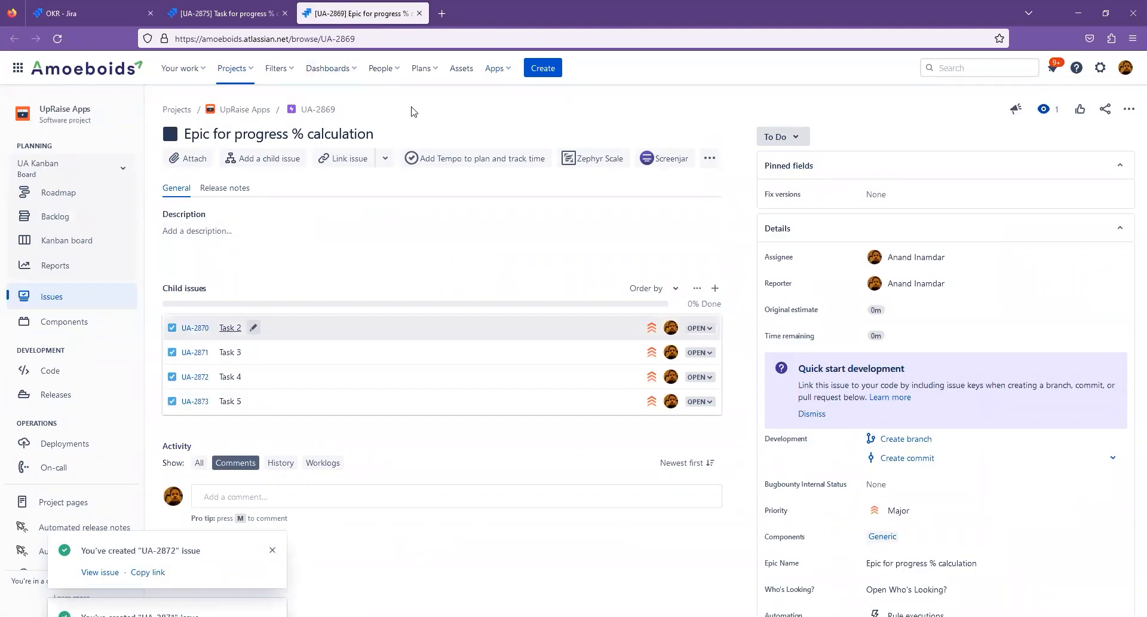
click(58, 39)
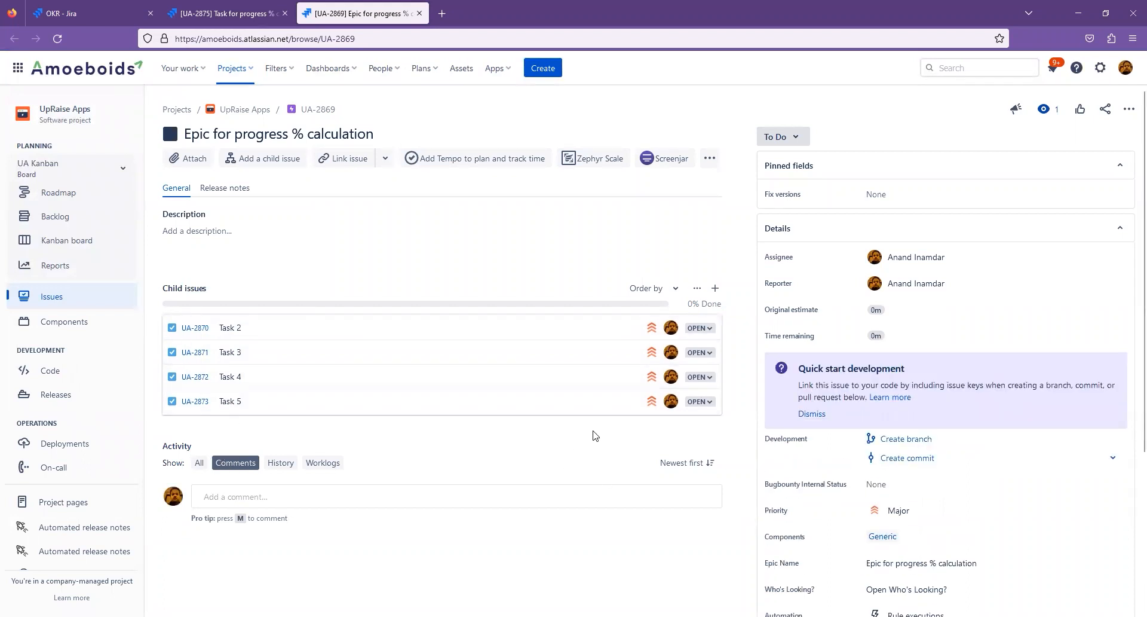
Step: Move child issue UA-2870 (Task 2) through In Progress to Done, and reload objective OBJ-2044
click(711, 327)
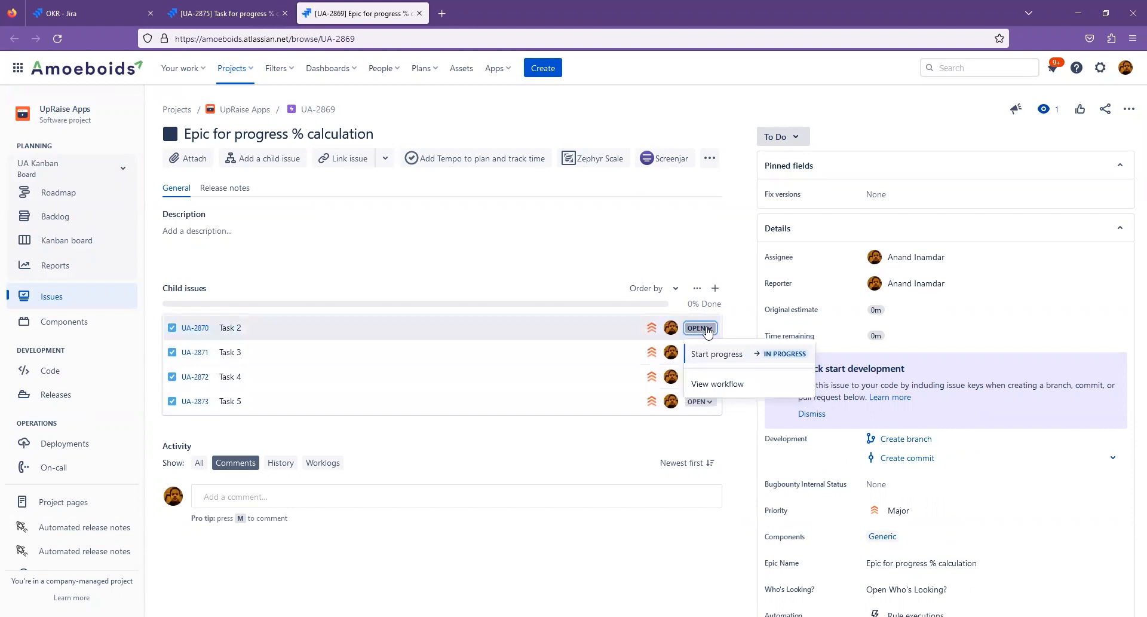
click(711, 354)
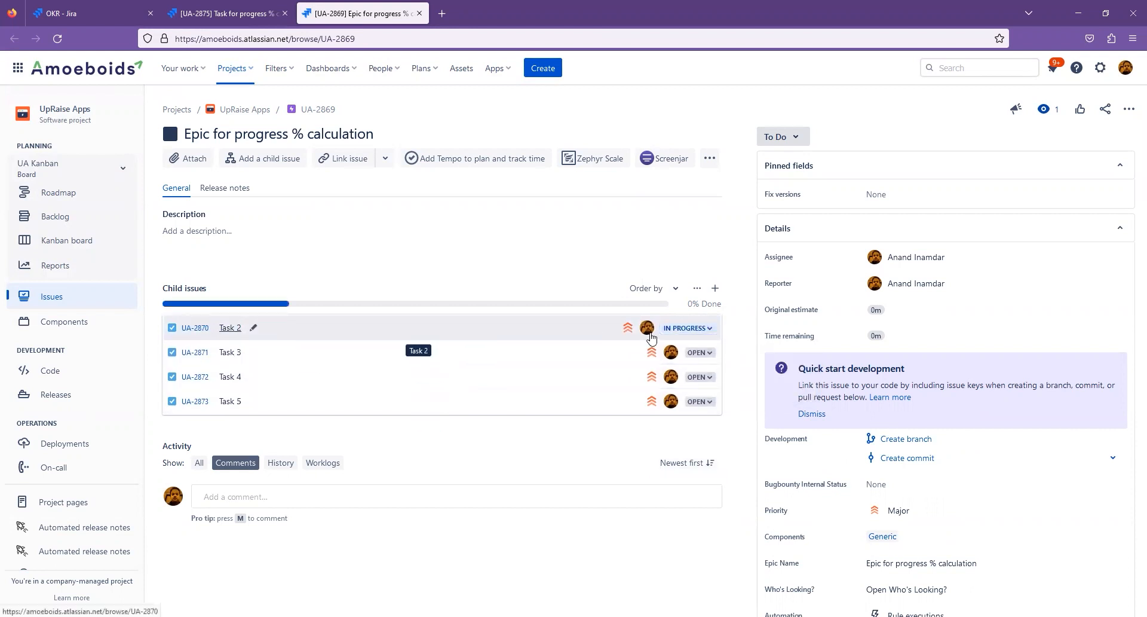
click(684, 329)
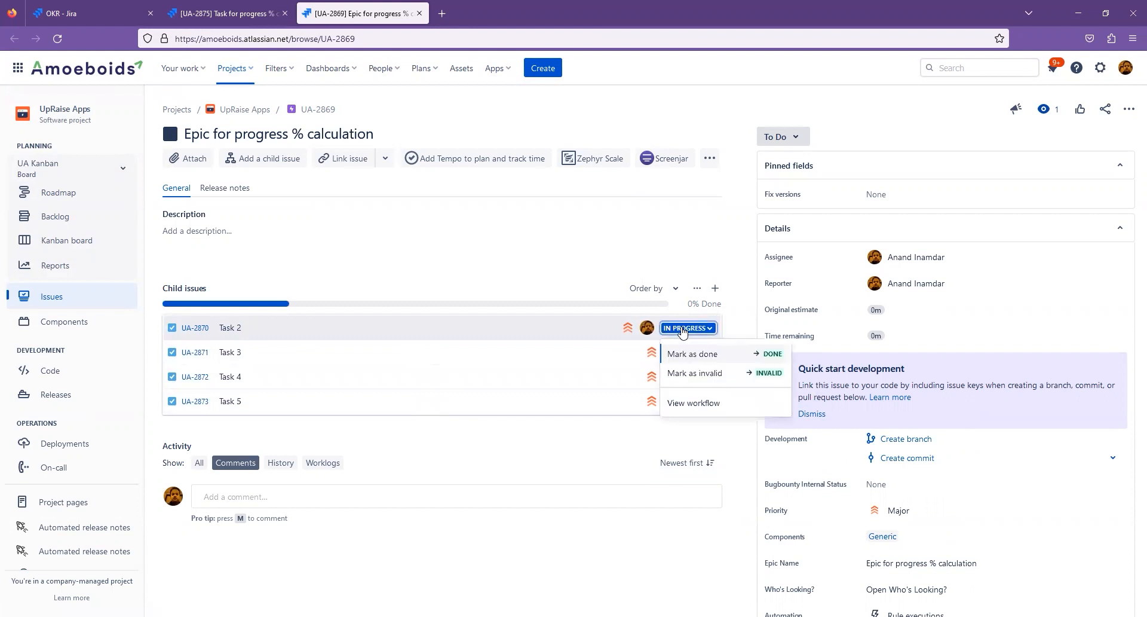
click(687, 356)
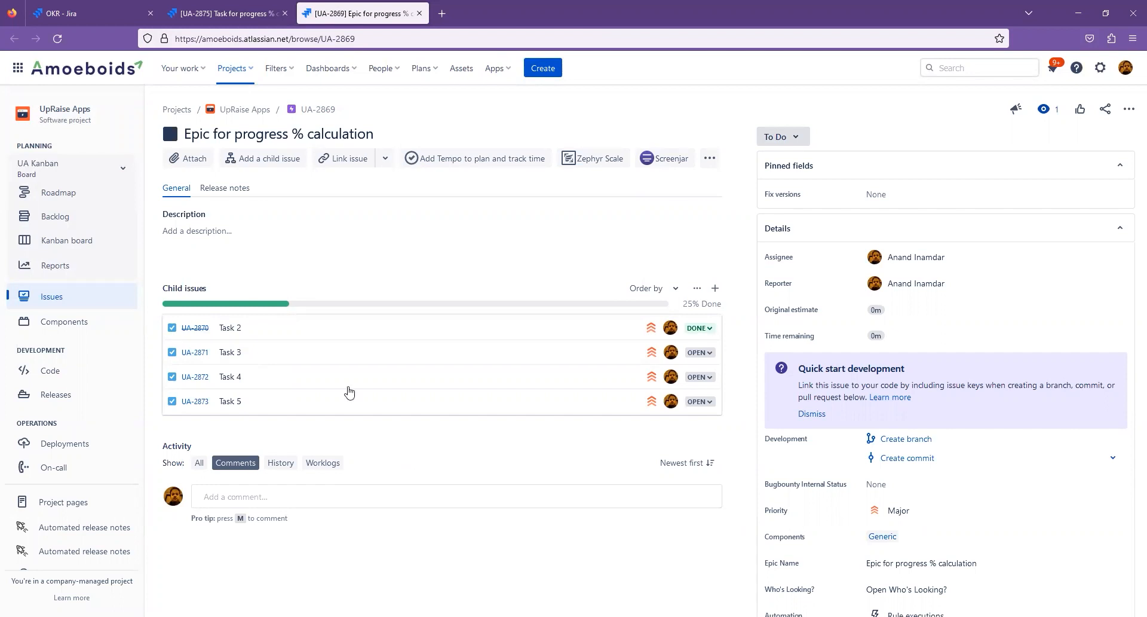
click(90, 16)
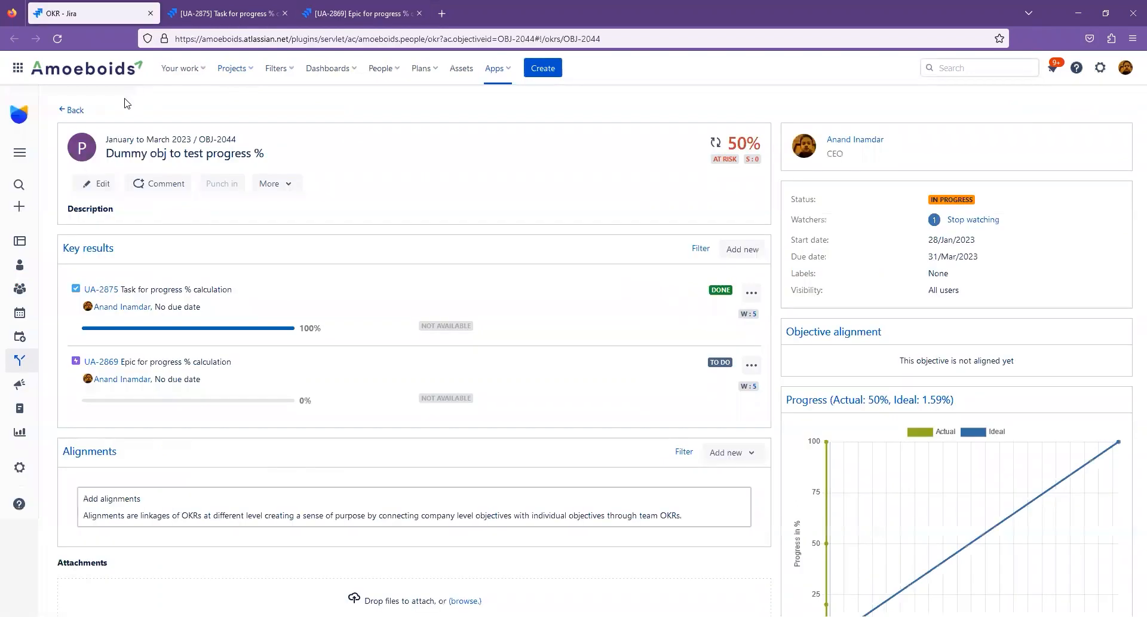
click(58, 39)
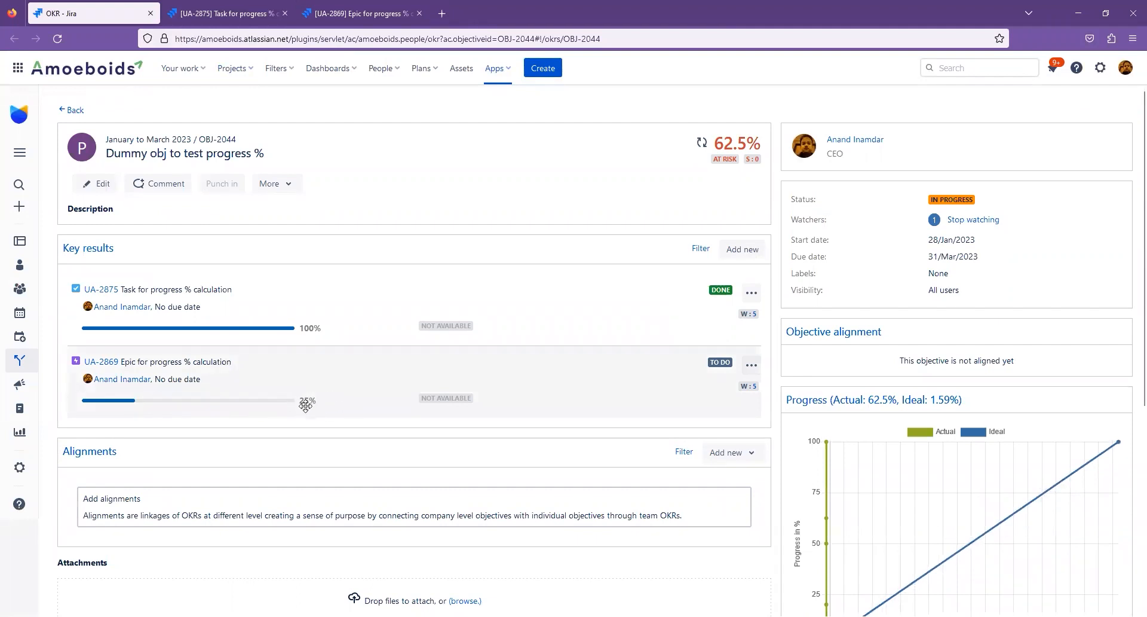
Step: In epic UA-2869, move child issue UA-2871 (Task 3) through In Progress to Done, and reload objective OBJ-2044
click(339, 13)
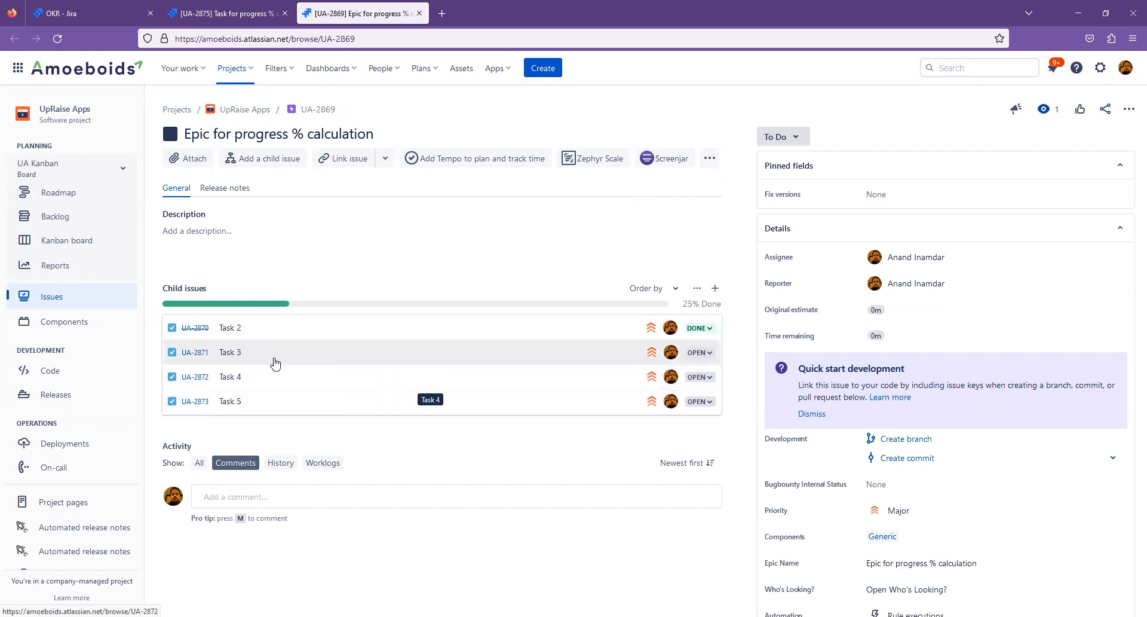
click(701, 359)
click(706, 378)
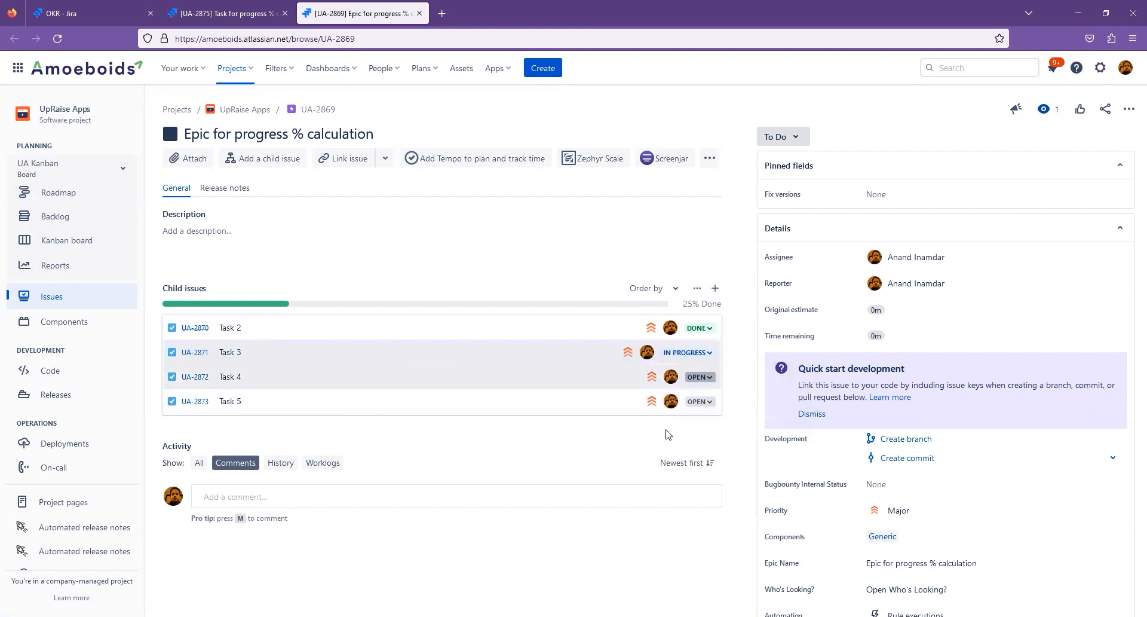
click(694, 354)
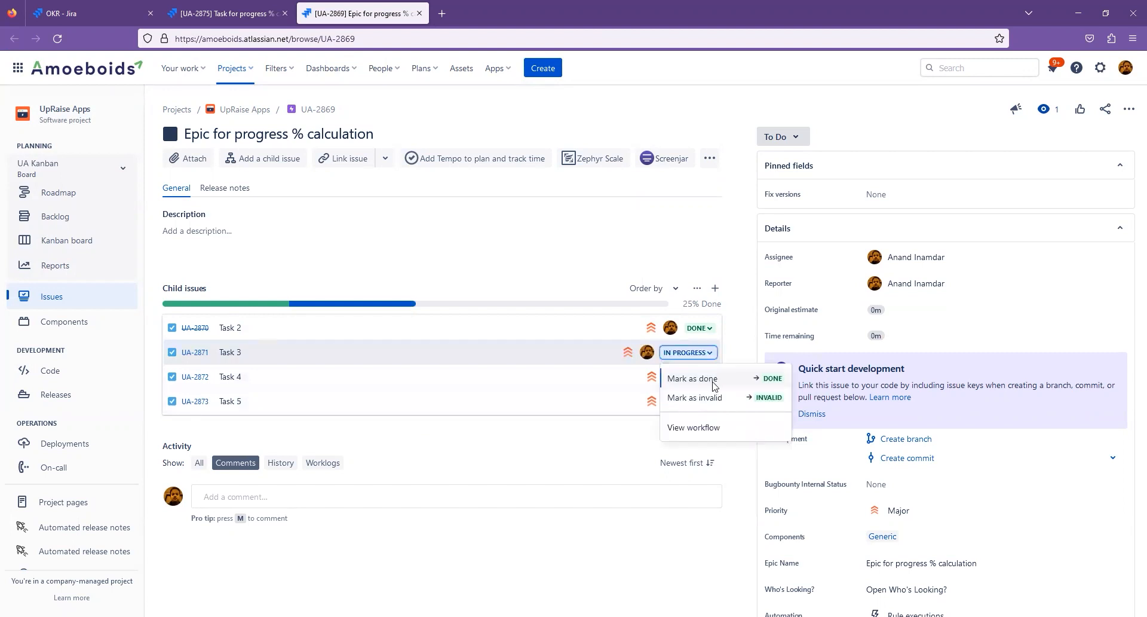
click(713, 382)
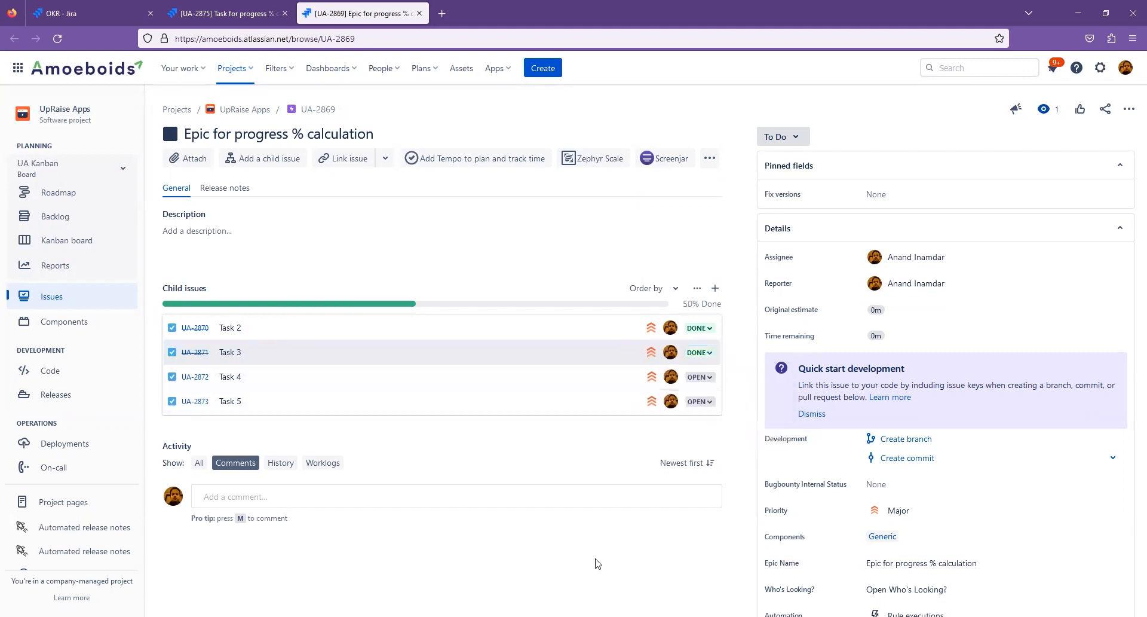
click(63, 14)
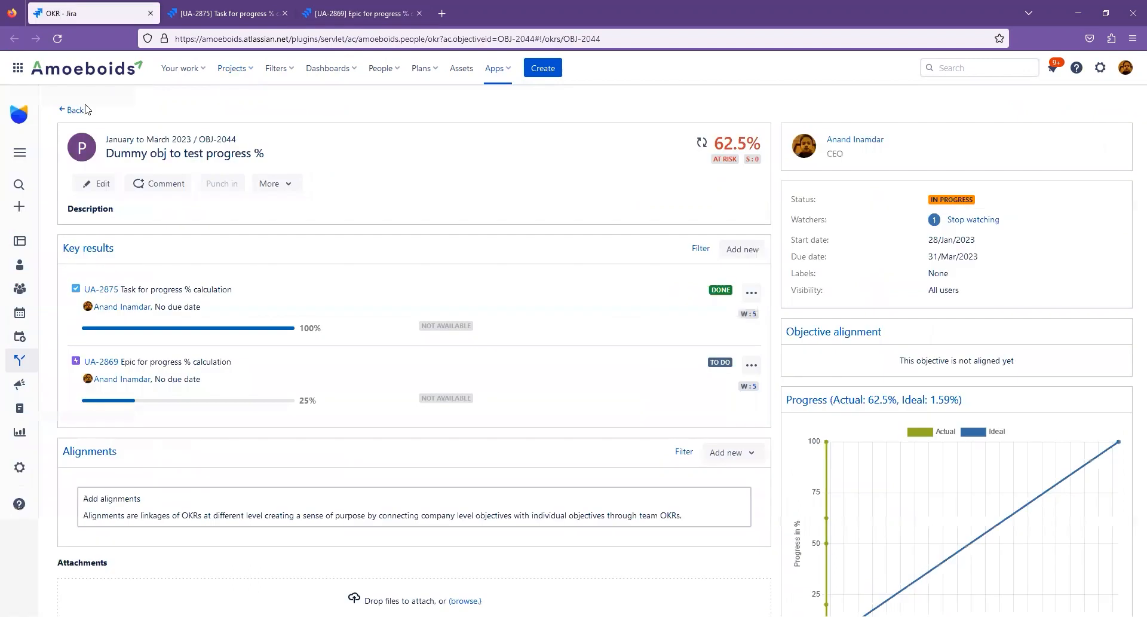
click(63, 38)
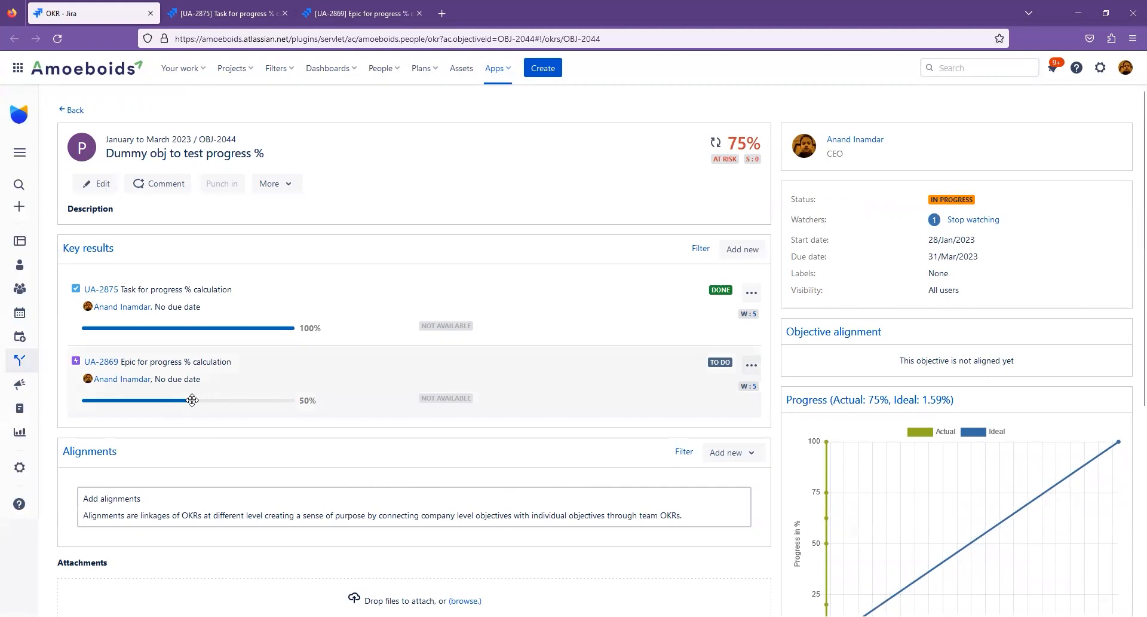
Step: Set the status of epic UA-2869 itself to Done, and reload objective OBJ-2044
click(357, 14)
click(780, 137)
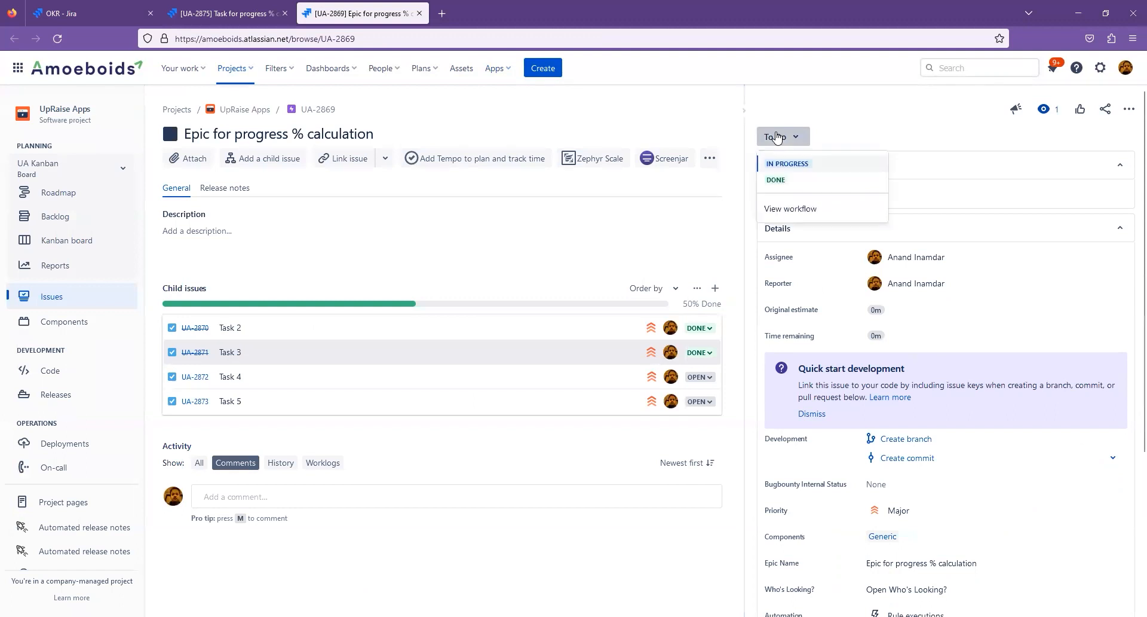
click(788, 179)
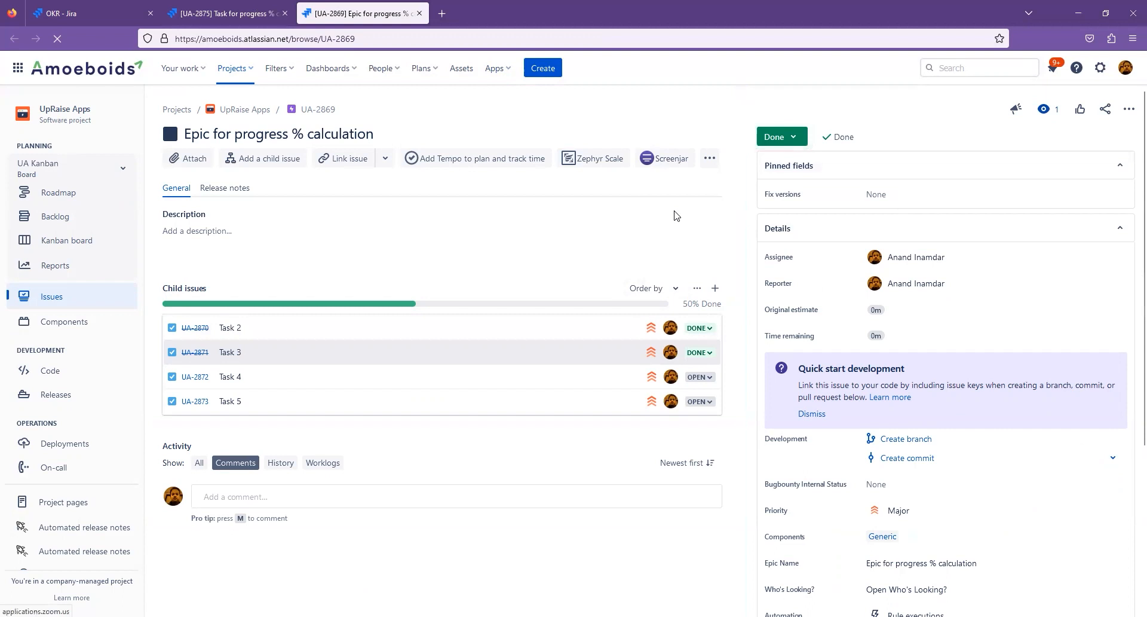
click(90, 9)
click(60, 39)
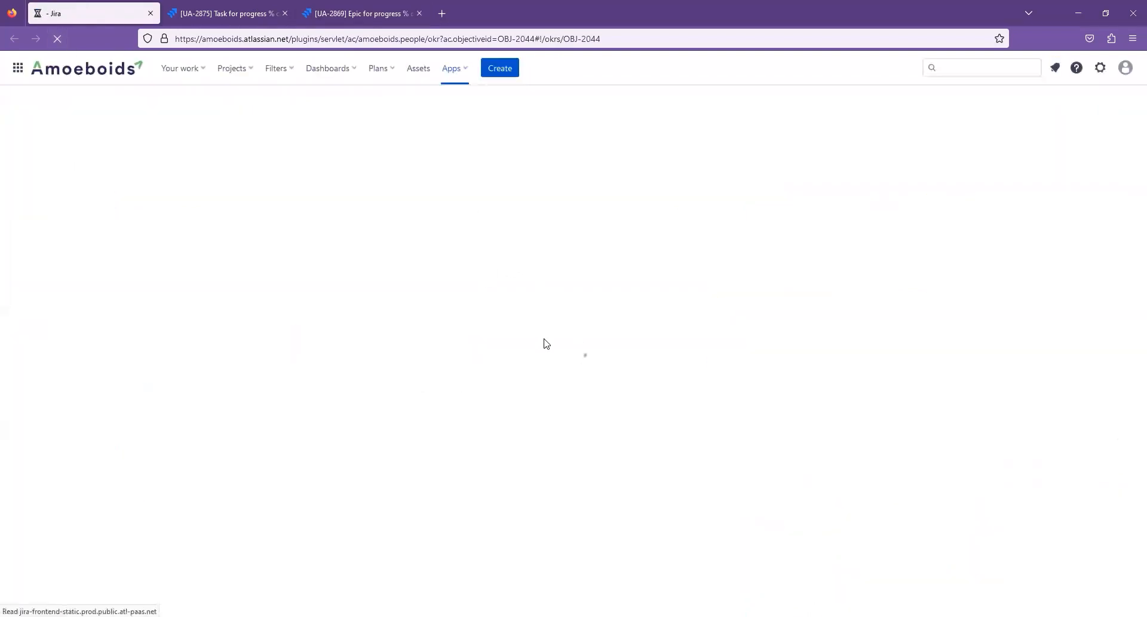